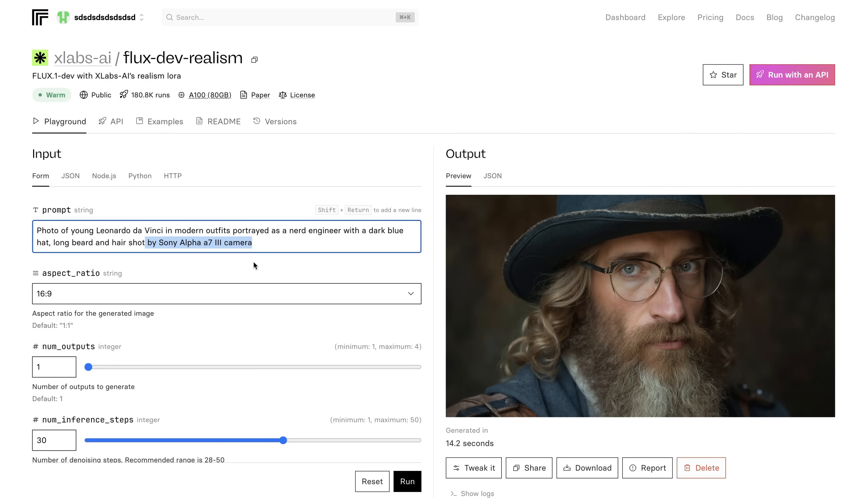
- Examine the flux-dev-realism prompt and its aspect ratio, inference steps, guidance, LoRA strength and output settings
click(273, 263)
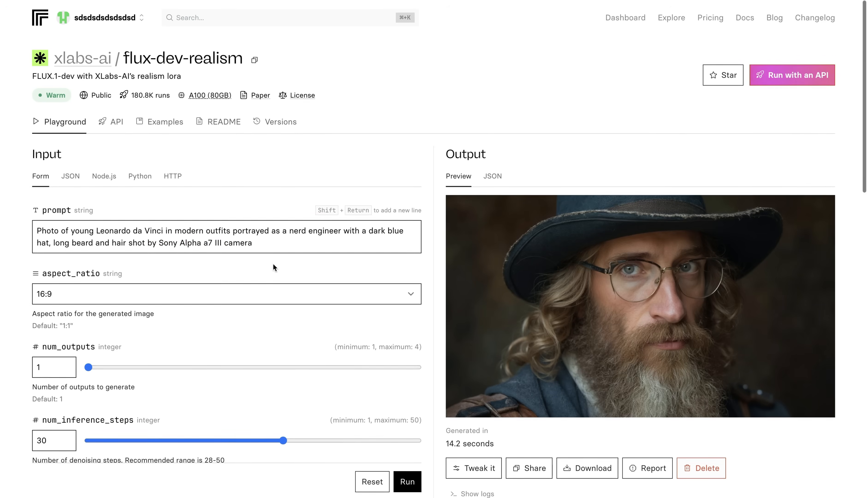
scroll(273, 263, down, 8)
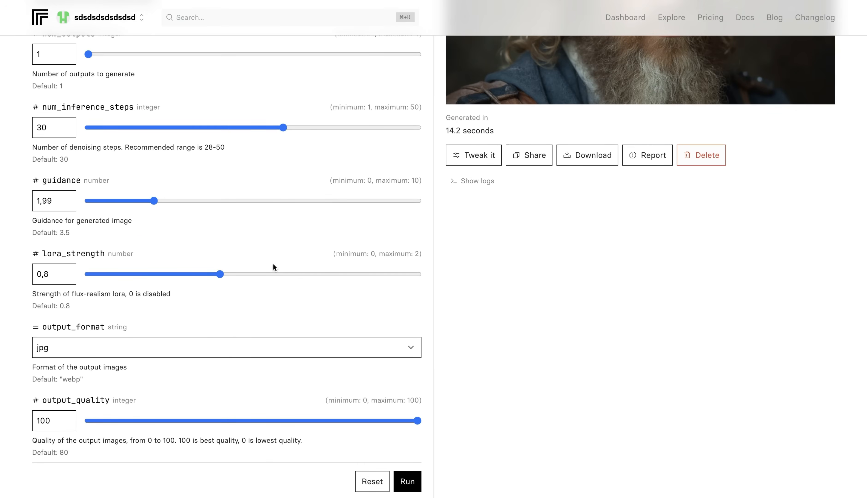
scroll(273, 263, down, 7)
scroll(273, 263, up, 8)
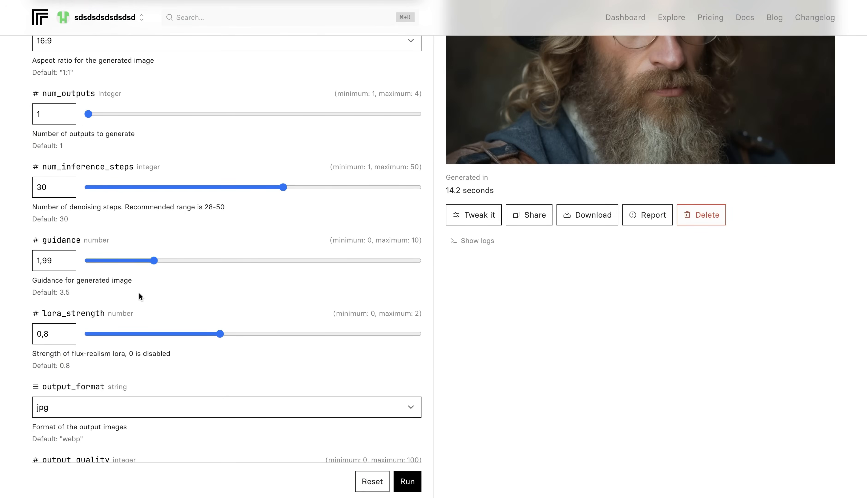
scroll(164, 340, up, 2)
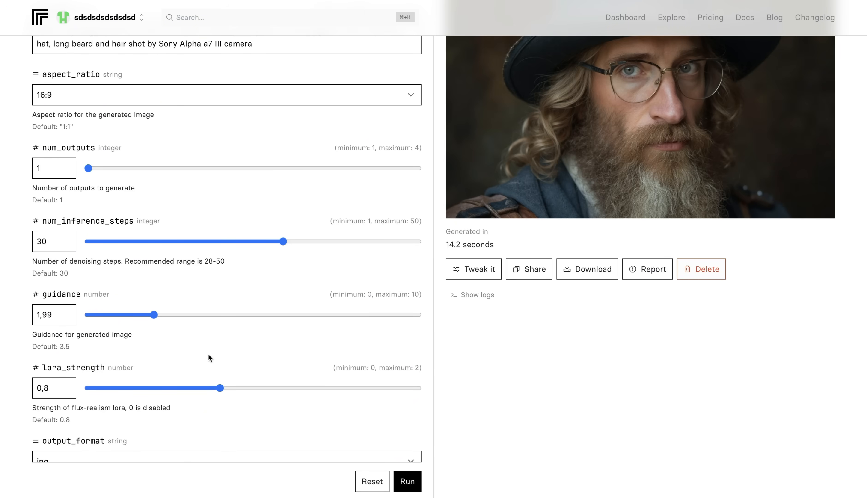
scroll(208, 355, up, 6)
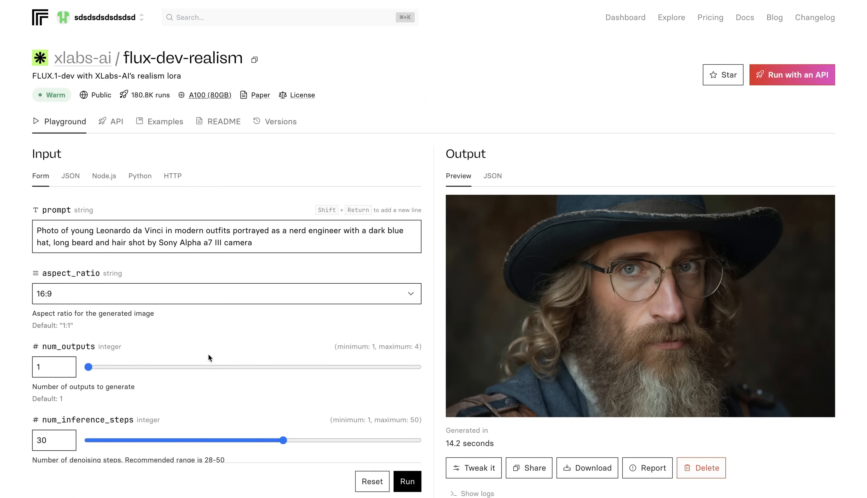
scroll(208, 354, down, 8)
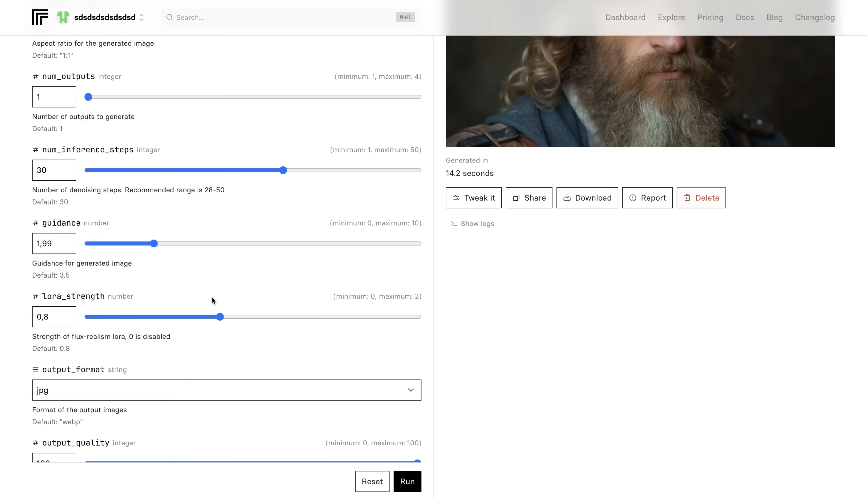
scroll(212, 297, up, 8)
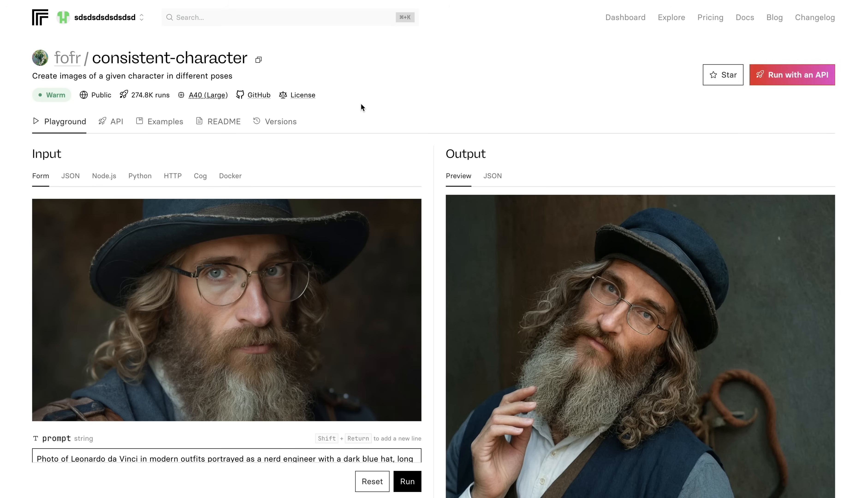
- Run the consistent-character model with its current prompt, subject image and output settings, and view the character pose images
scroll(571, 140, down, 3)
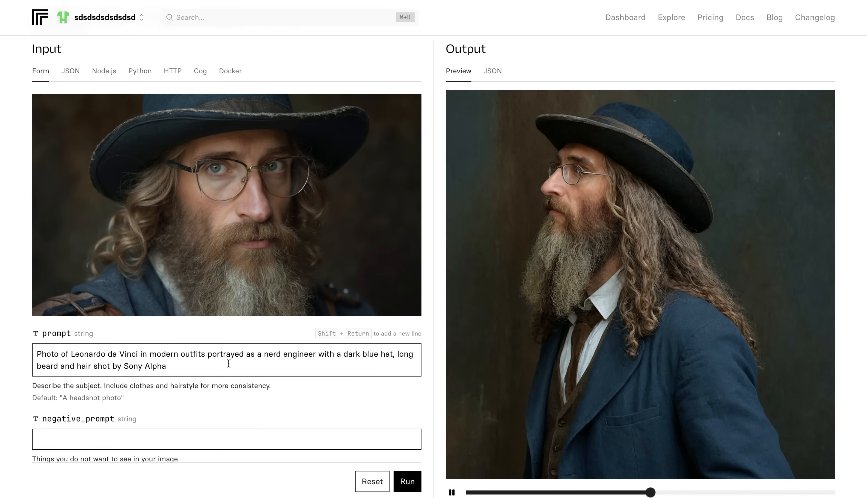
scroll(235, 239, down, 8)
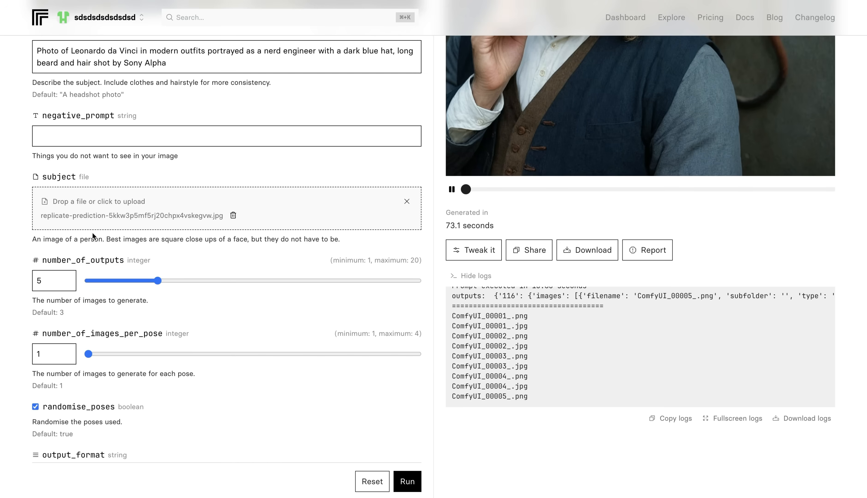
scroll(127, 214, down, 9)
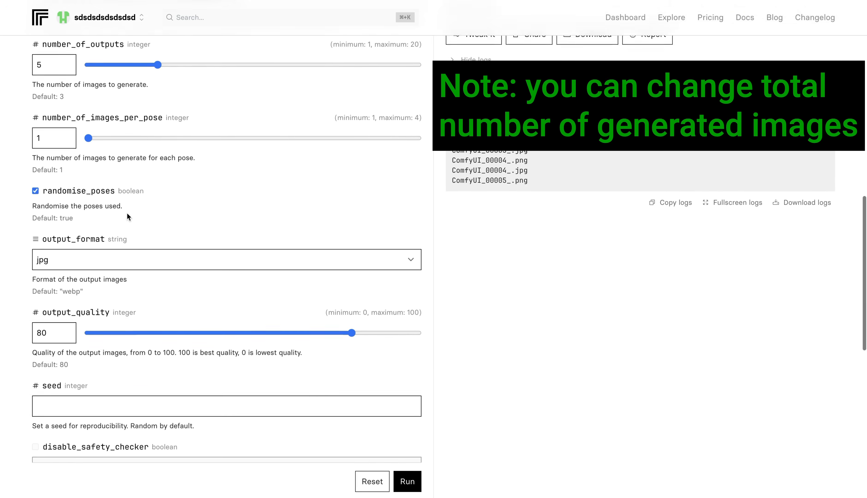
scroll(127, 217, down, 1)
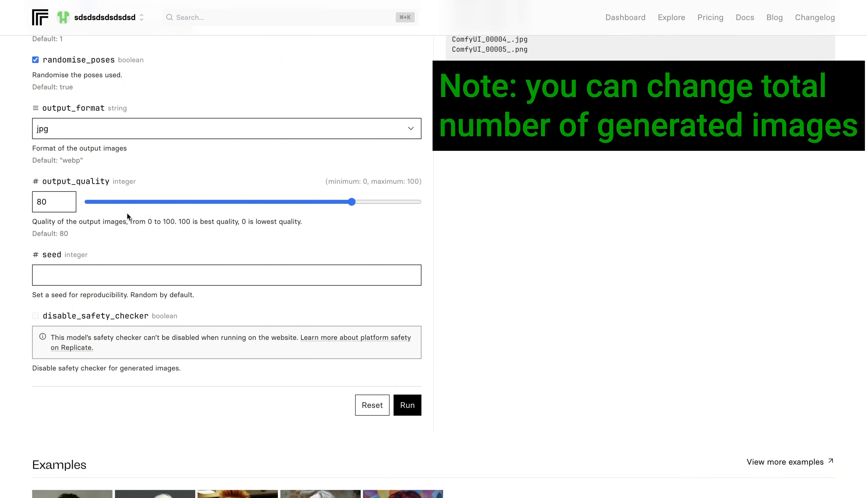
click(406, 405)
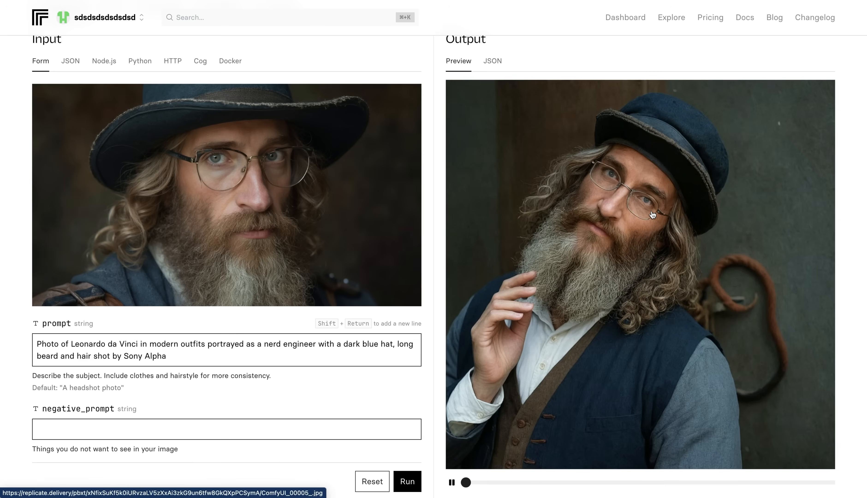
scroll(653, 215, down, 2)
scroll(653, 215, down, 1)
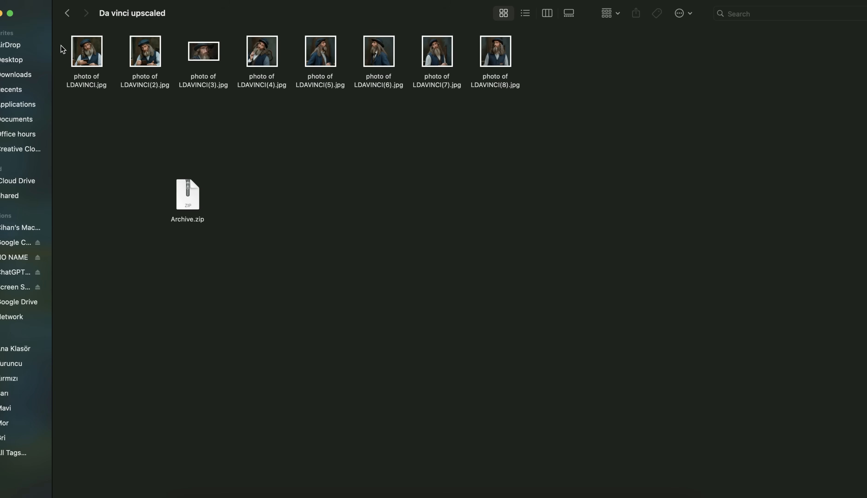
drag(61, 46, 519, 103)
right_click(264, 85)
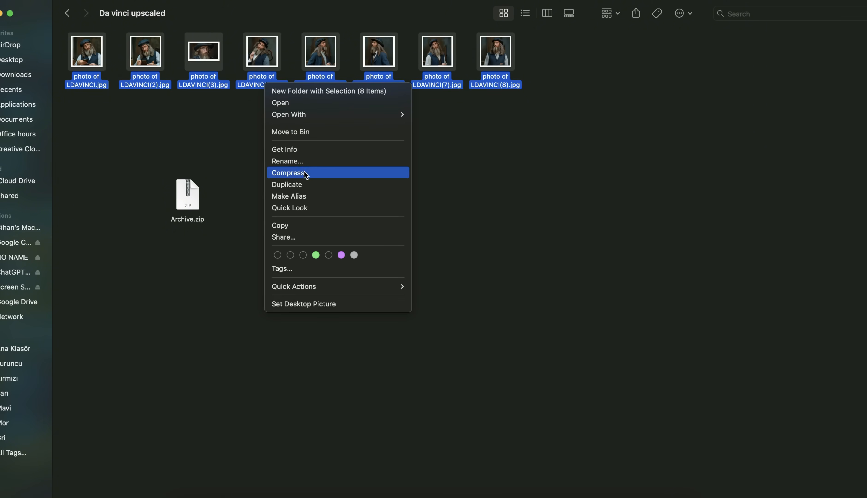
click(218, 159)
click(217, 160)
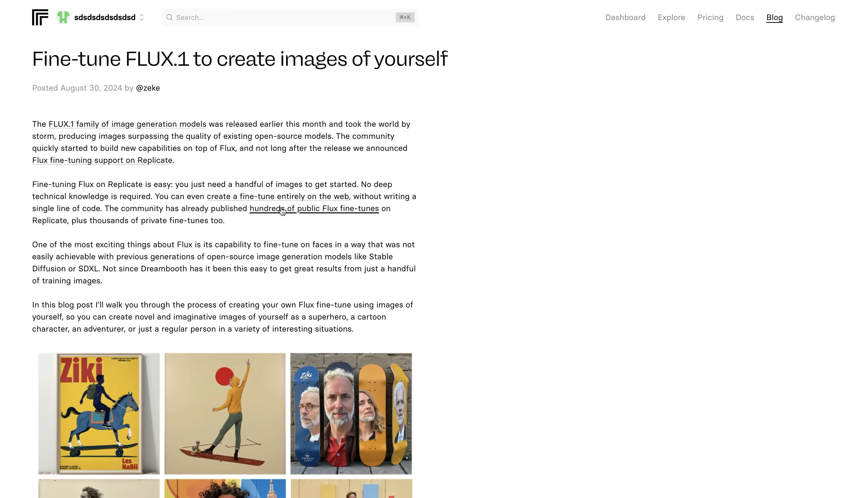
- Read the blog guide on fine-tuning FLUX.1, covering prerequisites, training images, trigger word and model training
scroll(423, 236, down, 15)
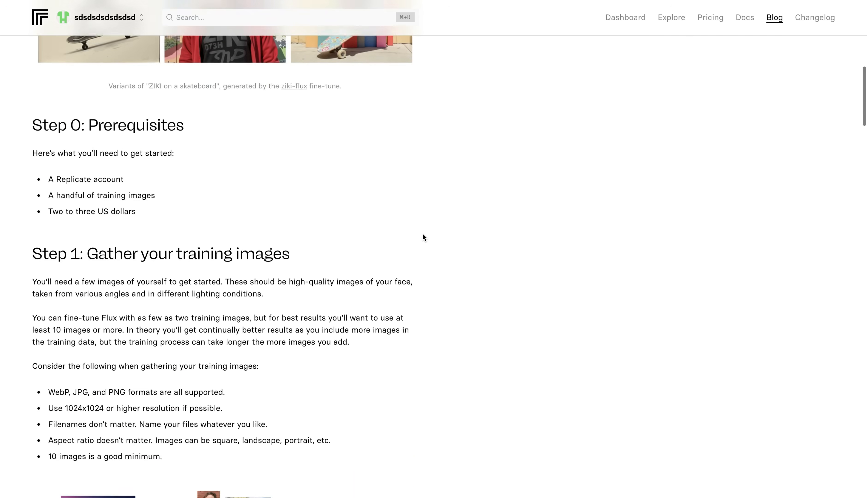
scroll(424, 238, down, 17)
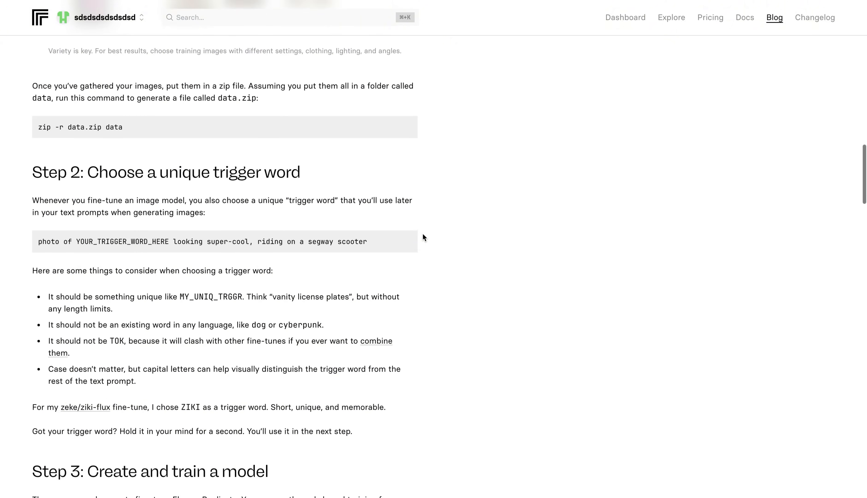
scroll(424, 238, down, 11)
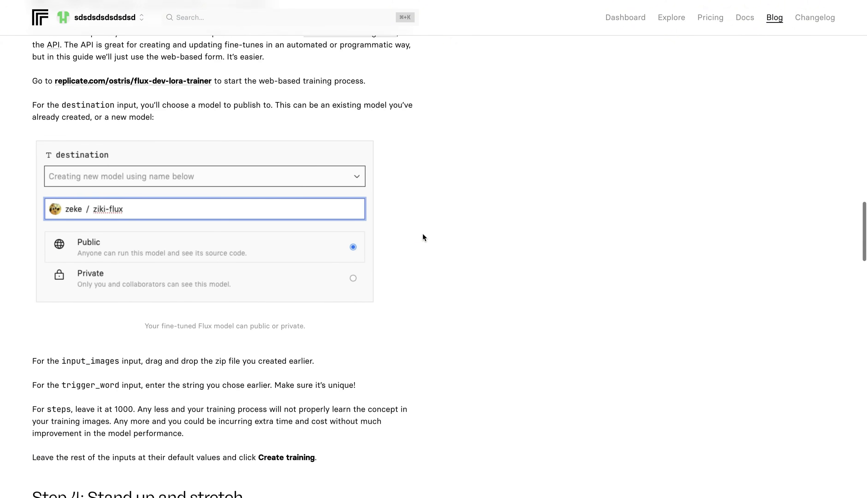
scroll(424, 236, down, 6)
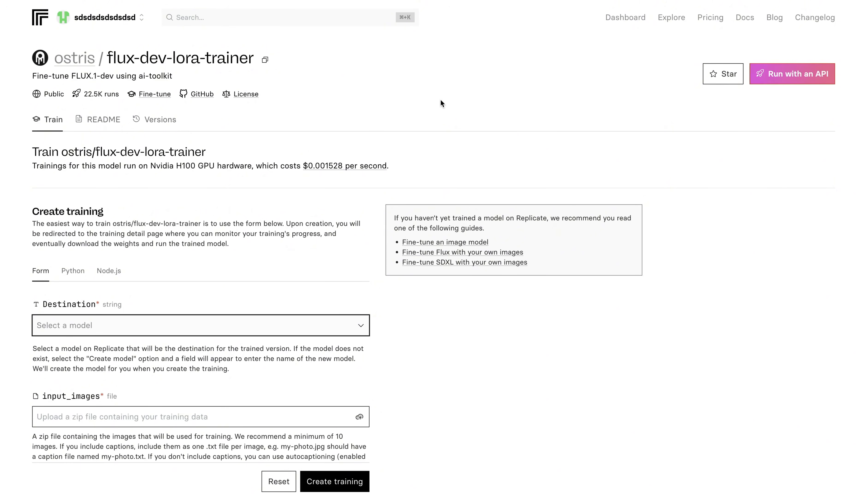
- Choose the existing leonardo-da-vinci-2 model as the destination for the flux-dev-lora-trainer training
scroll(351, 108, down, 5)
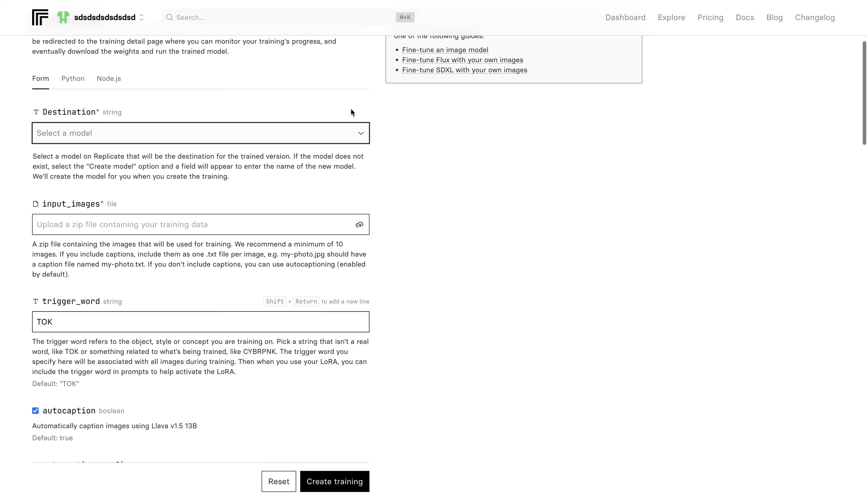
click(264, 138)
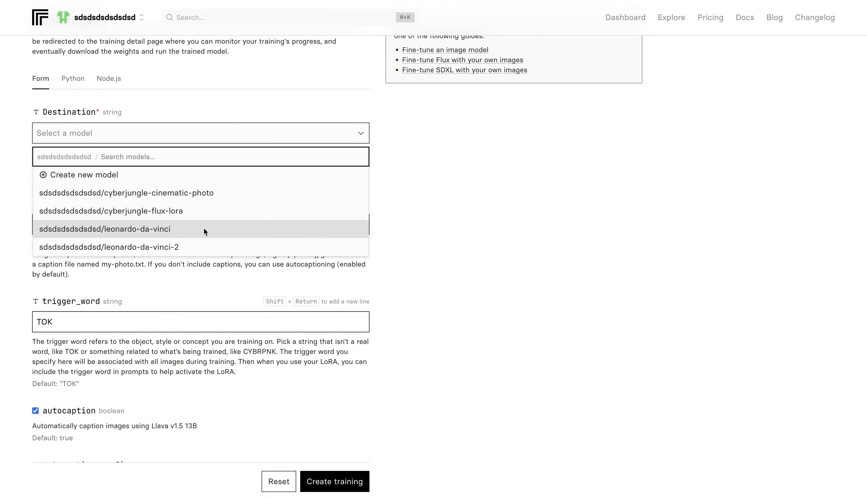
click(164, 181)
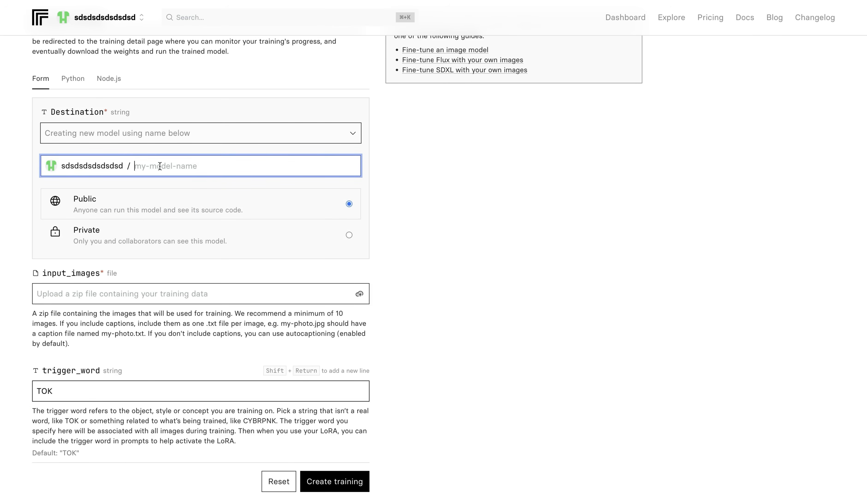
click(235, 136)
click(230, 202)
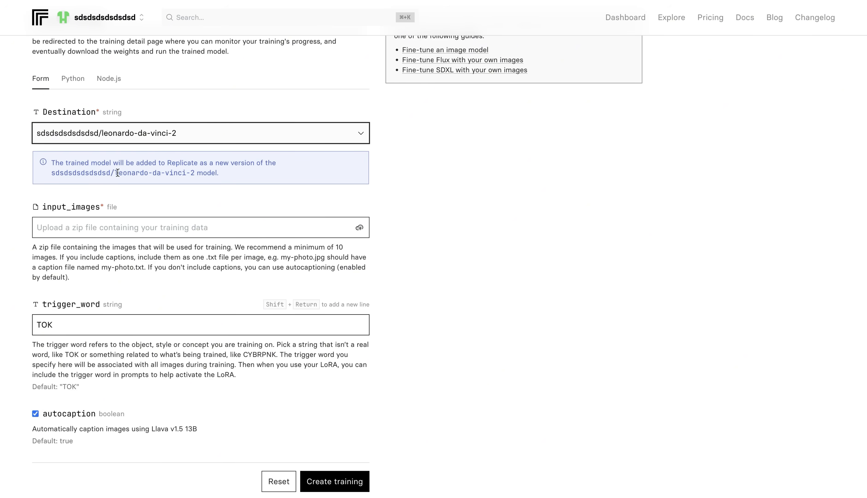
drag(53, 173, 204, 173)
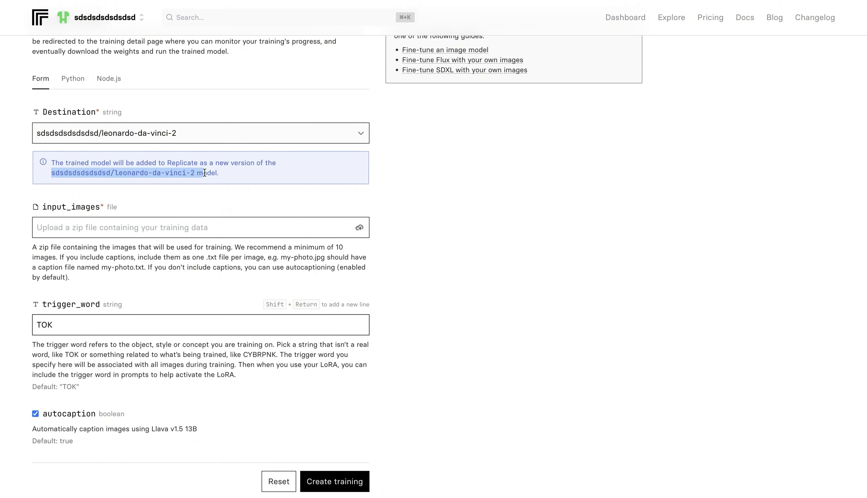
- Upload Archive.zip from the Da vinci upscaled folder as the training's input images
scroll(227, 176, down, 2)
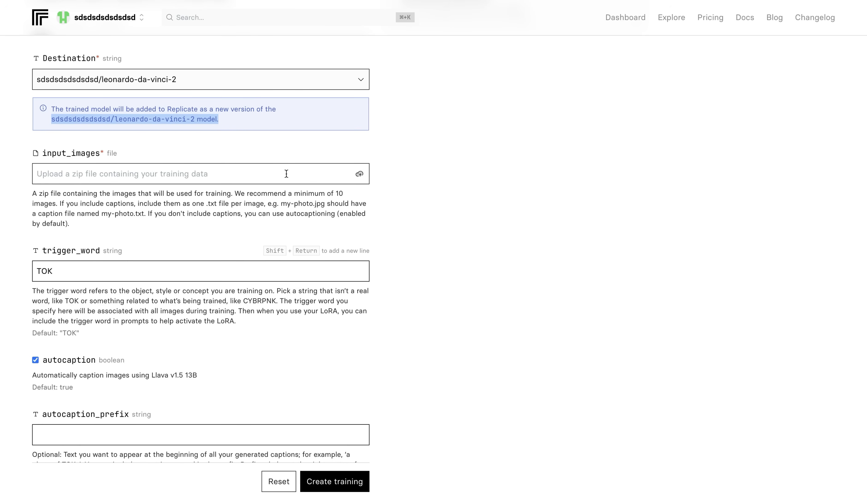
click(360, 175)
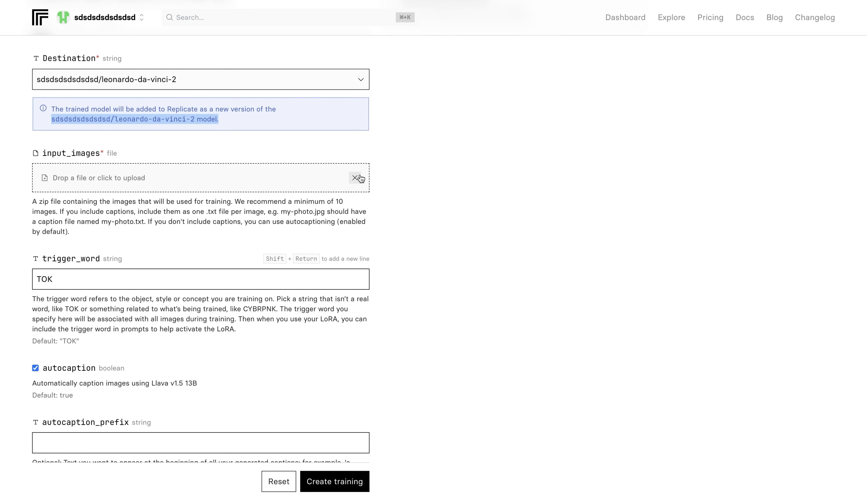
click(94, 178)
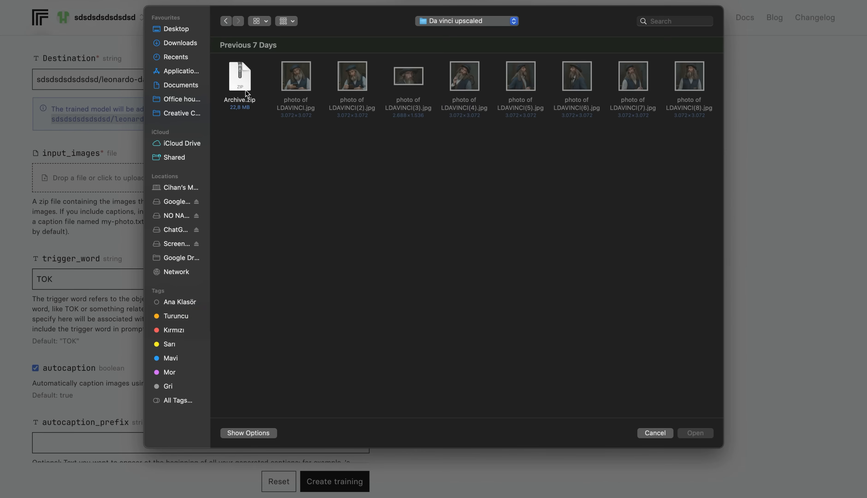
double_click(240, 81)
- Review the fine-tuning guide's advice on choosing a unique trigger word that is not an existing word
scroll(294, 233, down, 4)
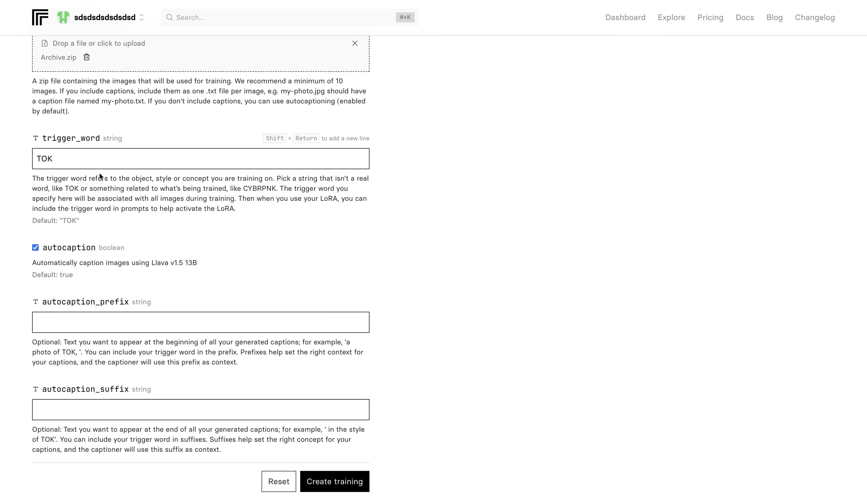
click(85, 158)
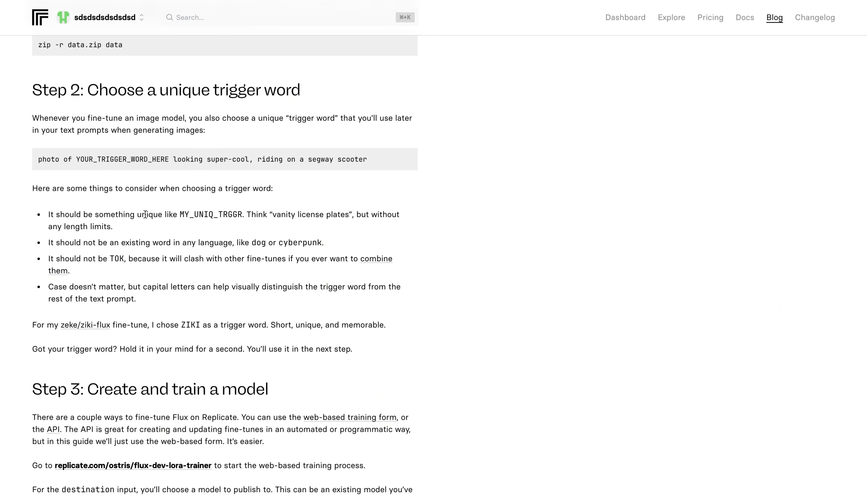
drag(137, 214, 268, 217)
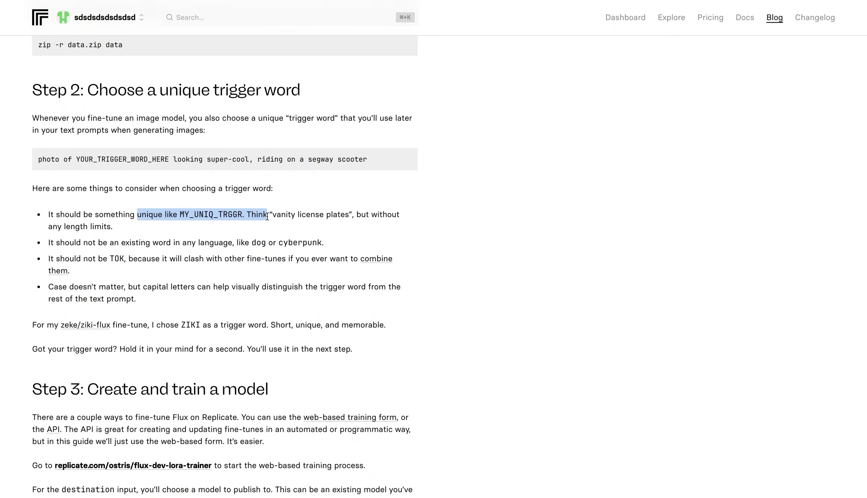
click(232, 289)
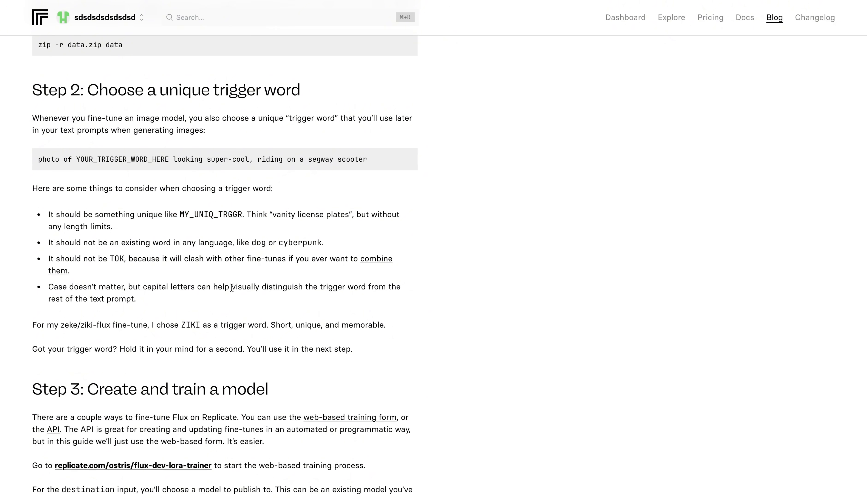
drag(228, 243, 339, 244)
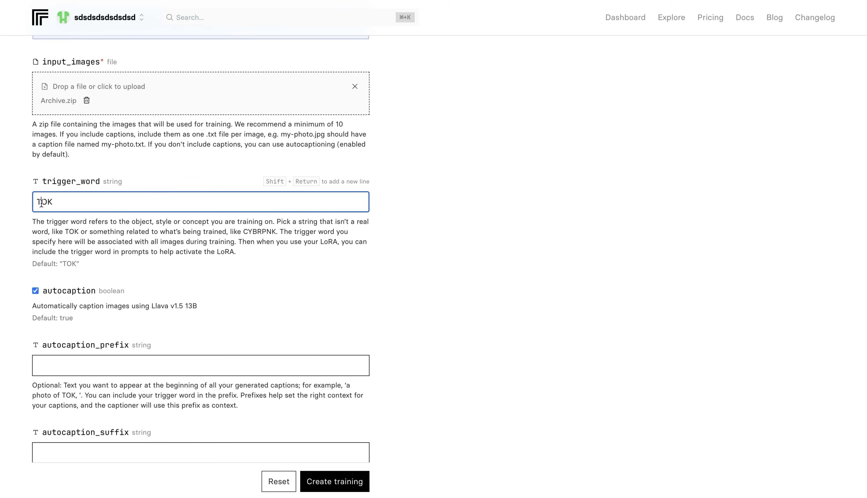
- Set the training's trigger word to LDAVINCI
double_click(41, 204)
text(LDAVINCI)
click(571, 317)
- Set the training's autocaption prefix to "A photo of LDAVINCI"
scroll(570, 316, down, 5)
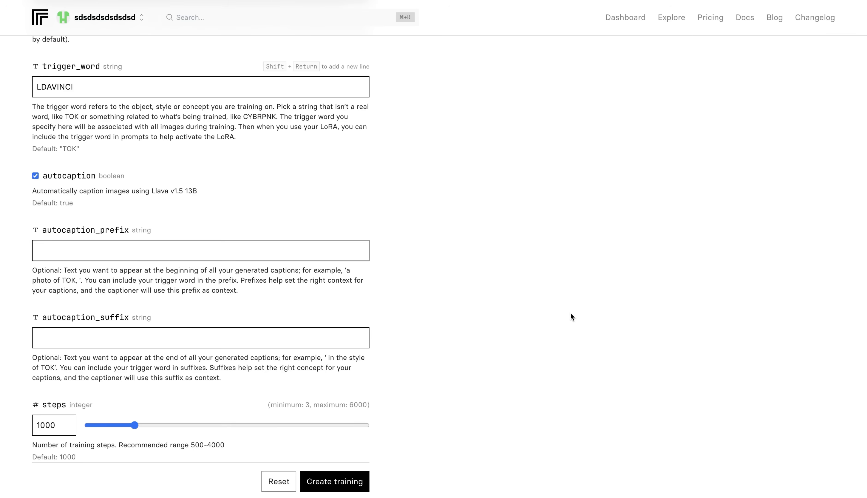
click(188, 228)
click(195, 226)
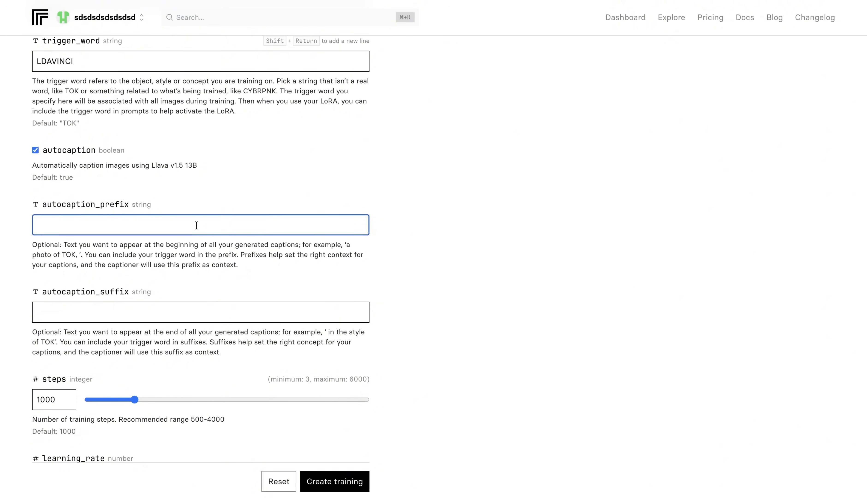
text(A photo)
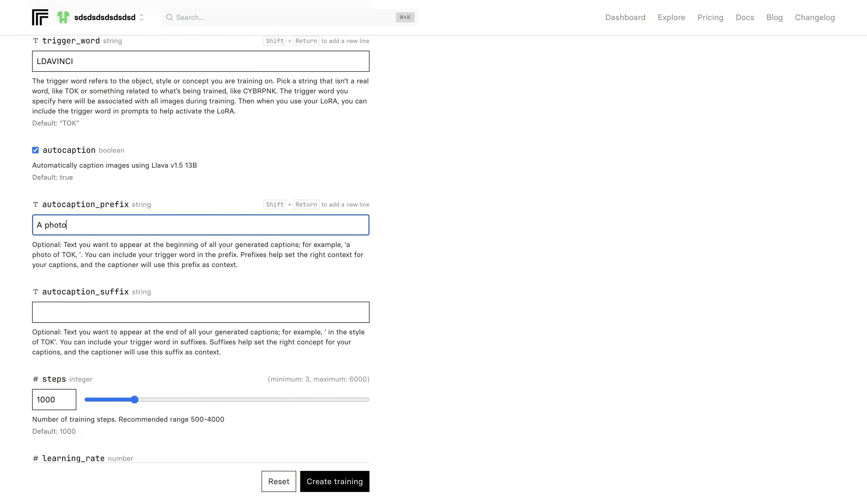
text( of LDAVINCI)
- Review the remaining training settings, from steps, learning rate and LoRA rank to the Weights and Biases options
scroll(55, 224, down, 6)
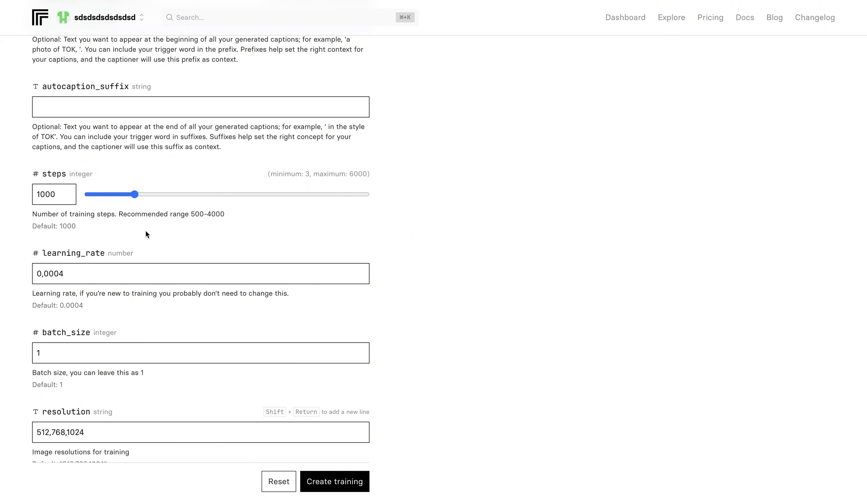
scroll(146, 232, down, 12)
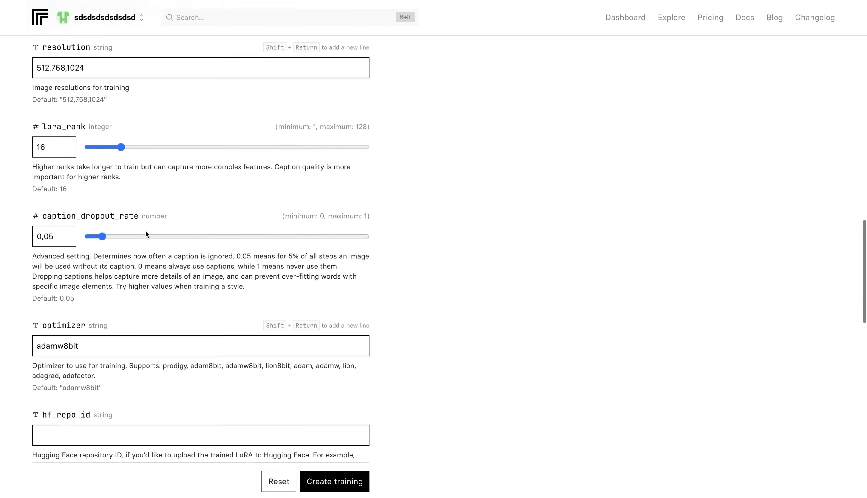
scroll(146, 231, down, 10)
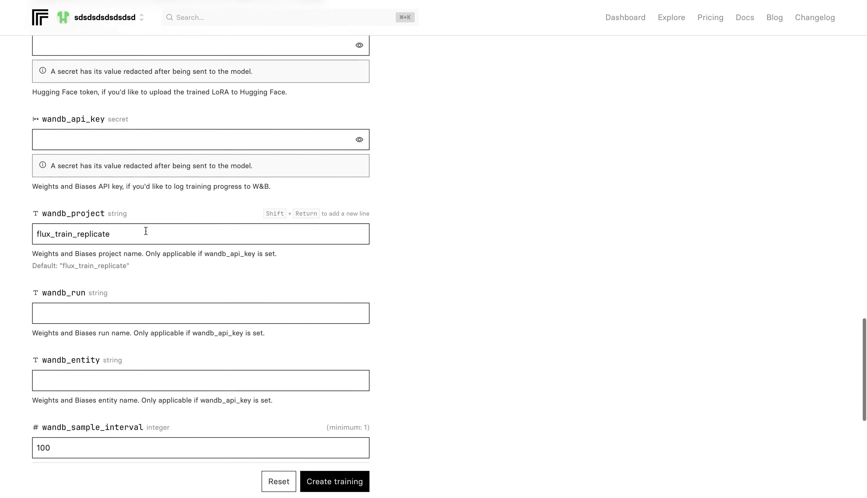
scroll(146, 231, down, 10)
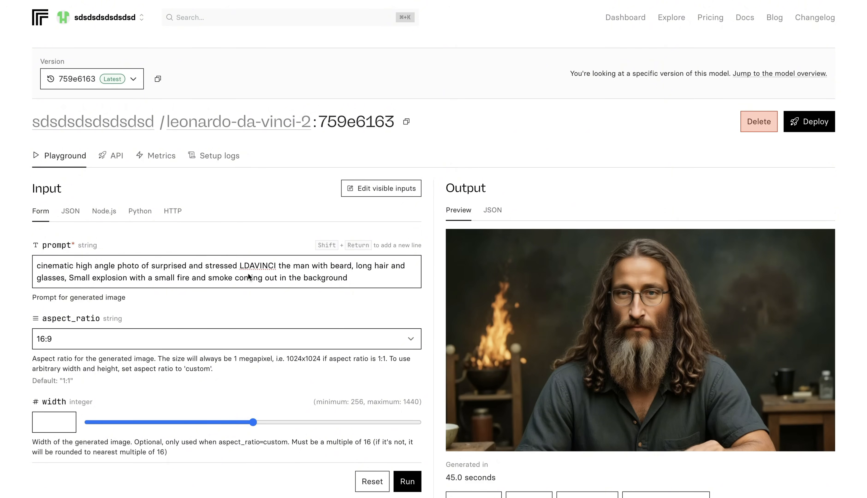
- Examine how the leonardo-da-vinci-2 prompt combines the shot style, the LDAVINCI trigger word and the character's physical description
click(260, 269)
click(74, 266)
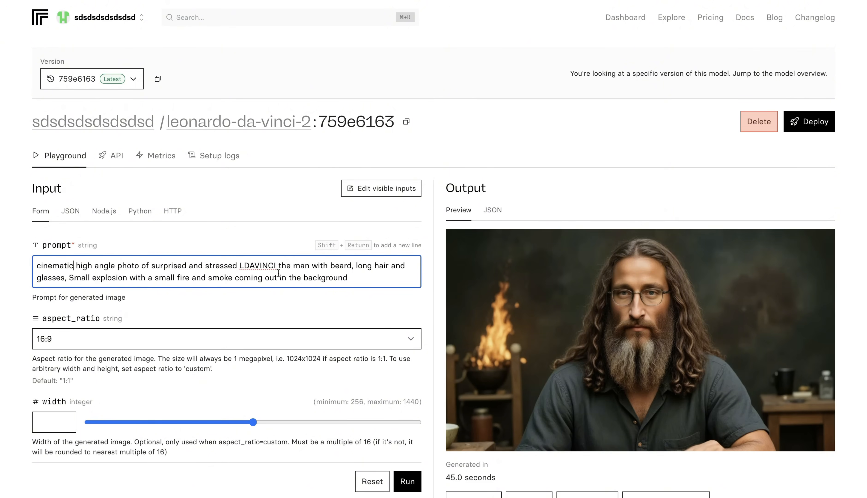
drag(239, 266, 275, 266)
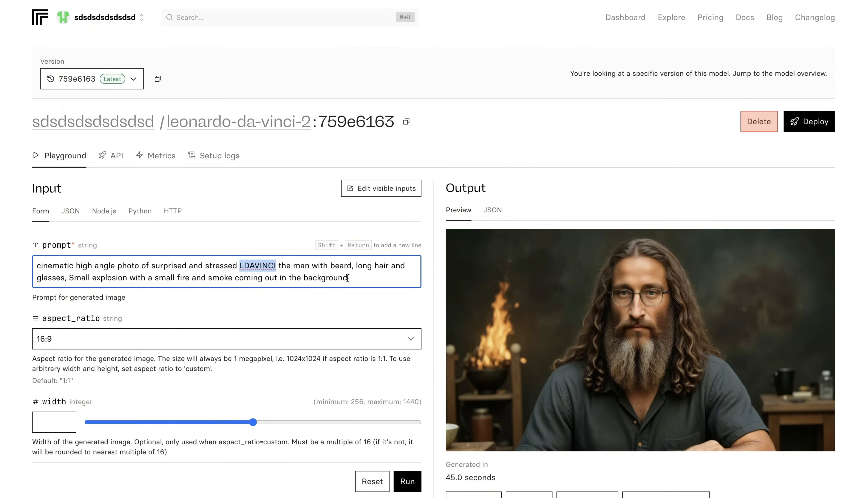
click(355, 278)
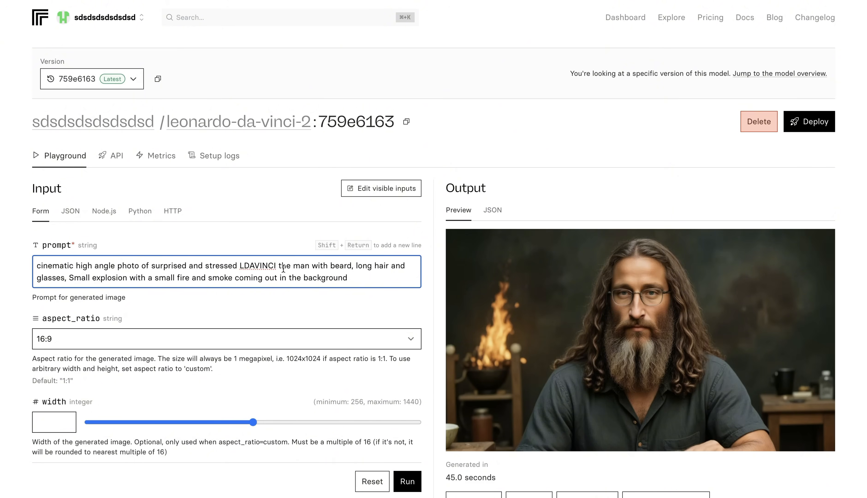
drag(278, 266, 65, 278)
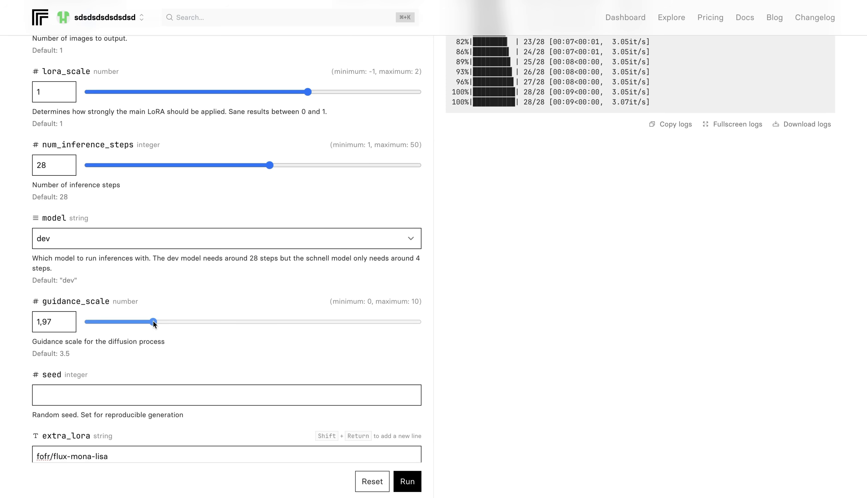
- Set the guidance scale to 1.99 and generate the explosion-scene image with fofr/flux-mona-lisa as extra LoRA and jpg output
drag(153, 320, 154, 321)
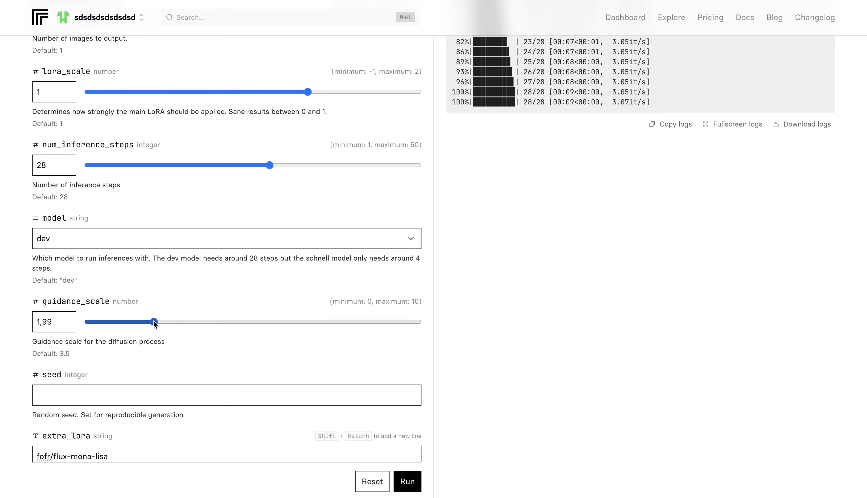
scroll(179, 356, down, 5)
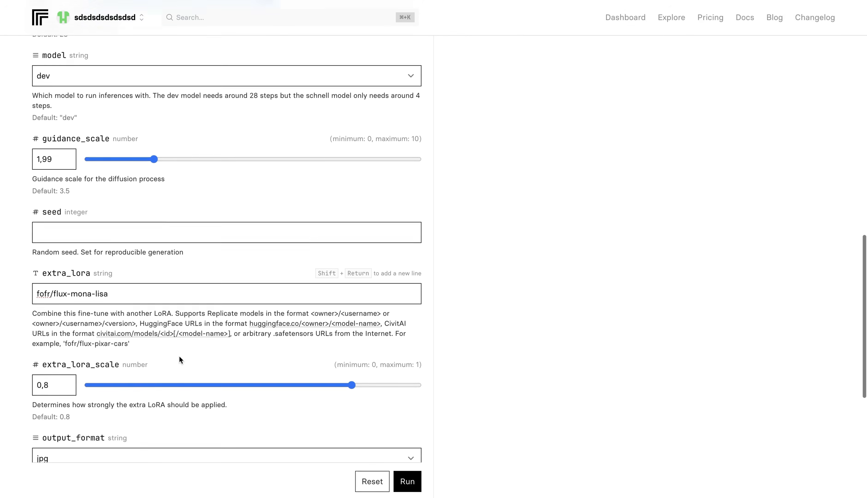
scroll(179, 360, down, 1)
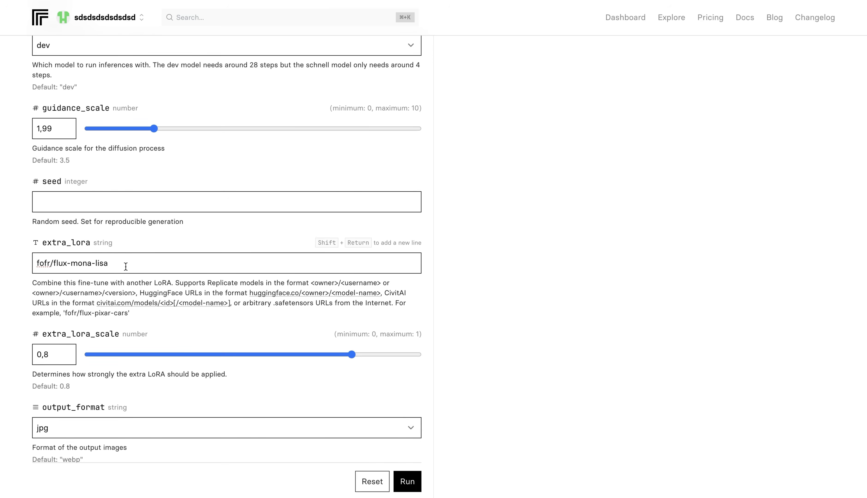
scroll(125, 267, down, 5)
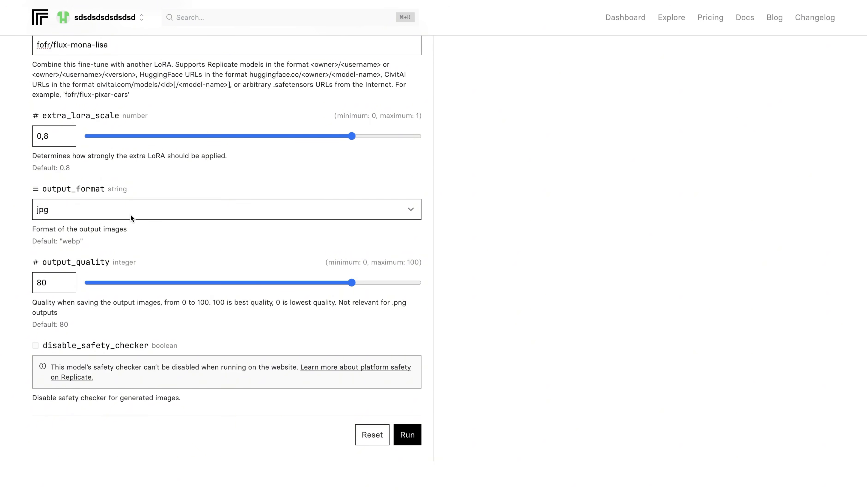
click(410, 434)
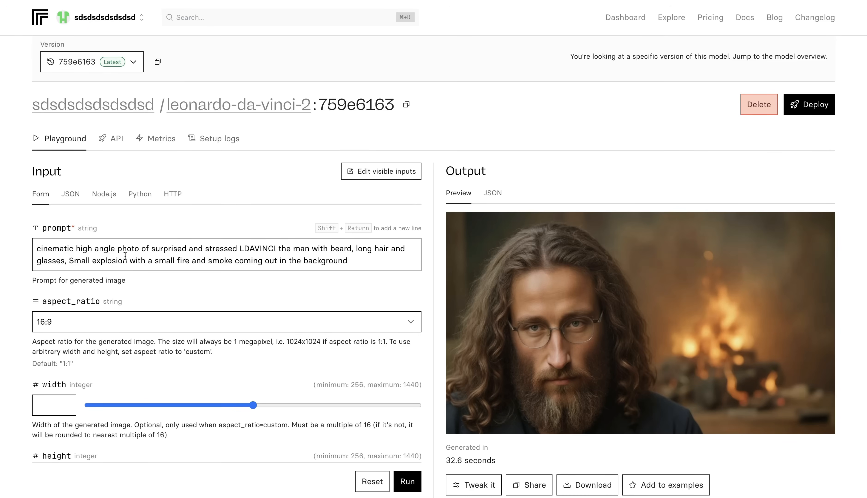
- Replace the prompt with a cinematic full body photo of LDAVINCI playing tennis in a nike tennis outfit with motion blur, and generate the image
key(super+a)
text(cinematic full body photo of LDAVINCI playing tennis in a sunny day with nike tennis outfit with visible motion blur displaying action in the scene)
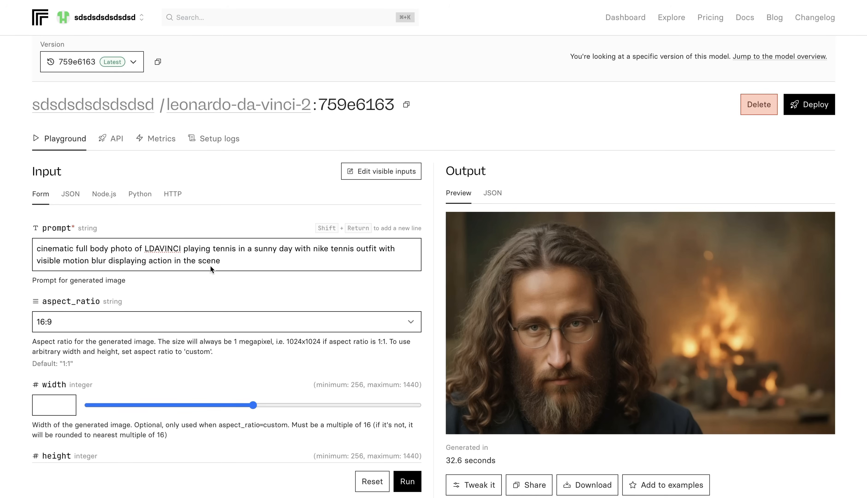
scroll(210, 265, down, 15)
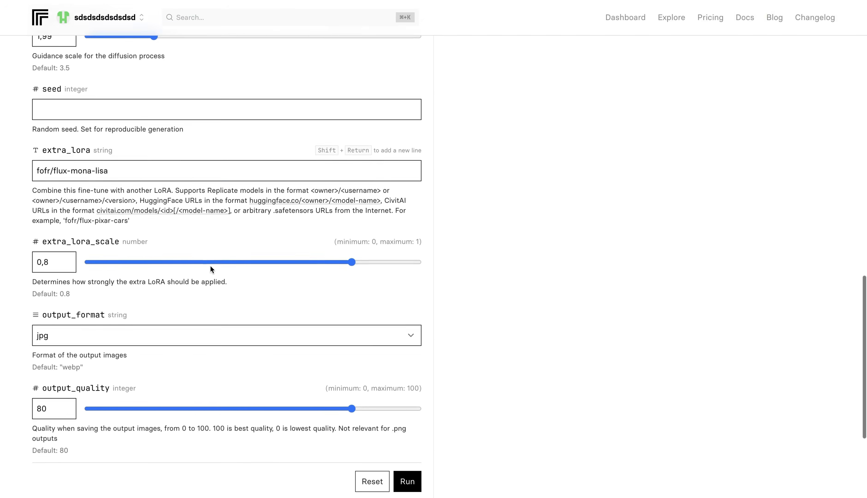
scroll(211, 269, down, 3)
click(410, 388)
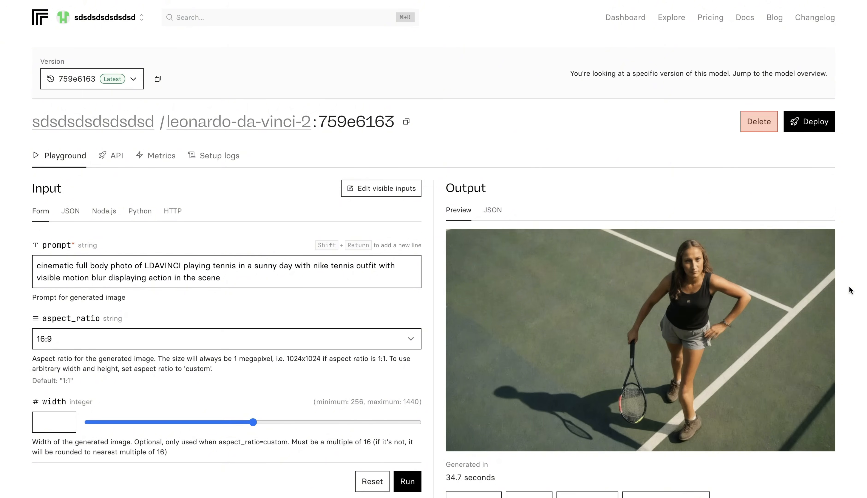
- Add "the man with beard, long hair and glasses" after LDAVINCI in the tennis prompt and regenerate the image
click(182, 266)
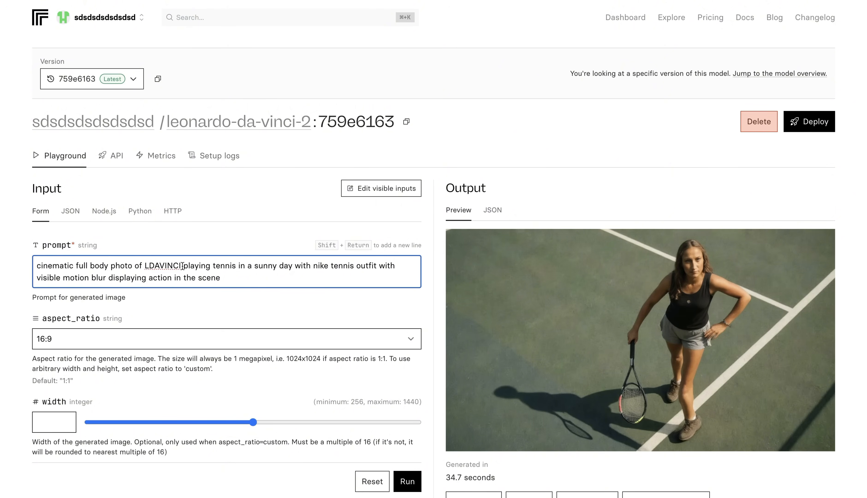
text(the man with)
text( beard, long hair)
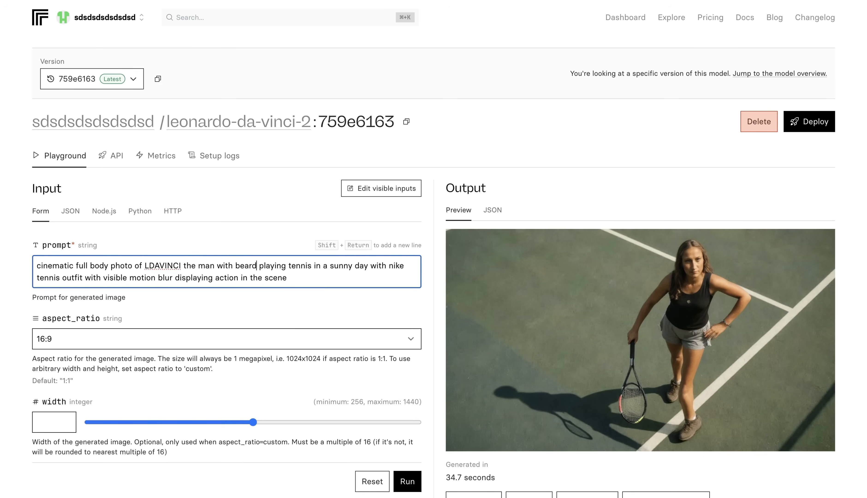
text( and glasses)
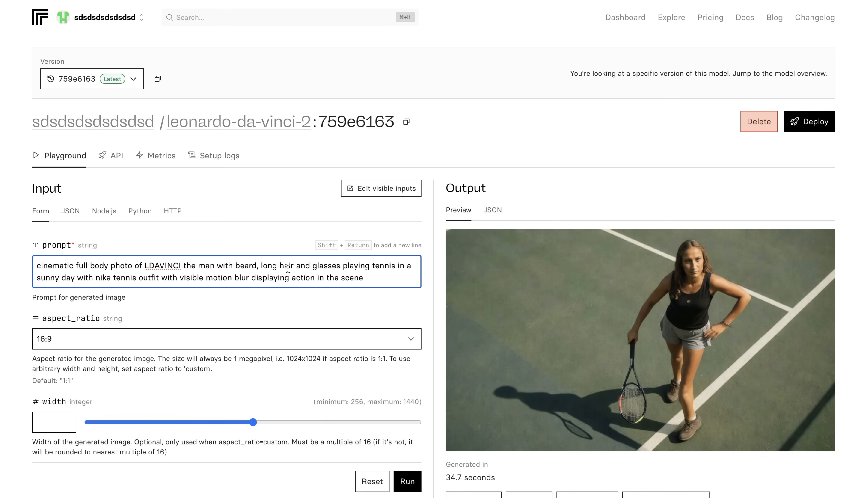
click(408, 480)
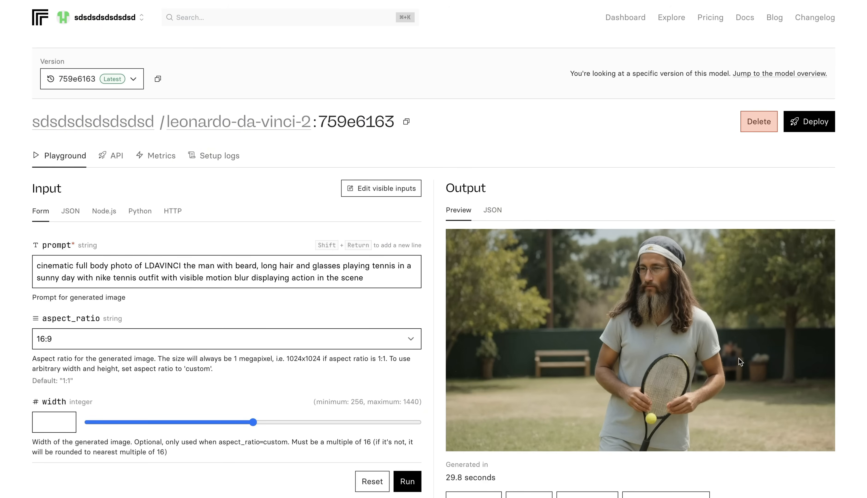
- Review the tennis image and the generation settings, including LoRA scale, inference steps, guidance scale and extra LoRA
scroll(735, 361, down, 2)
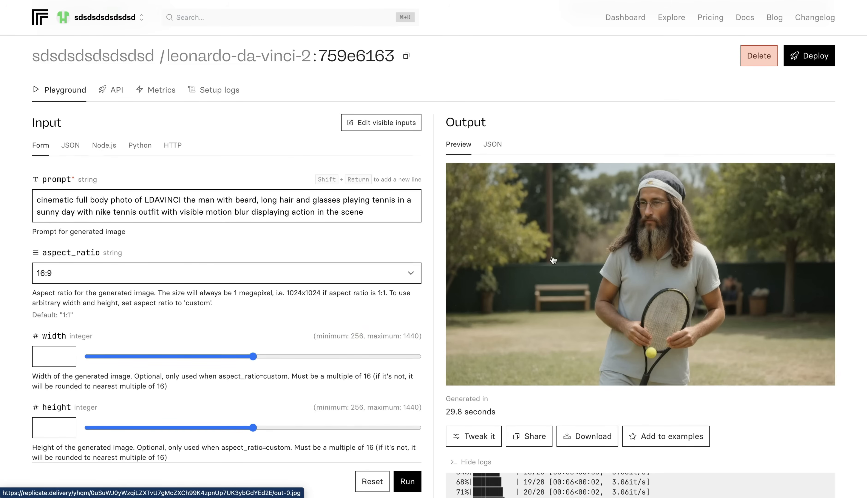
scroll(308, 324, down, 10)
scroll(308, 326, down, 2)
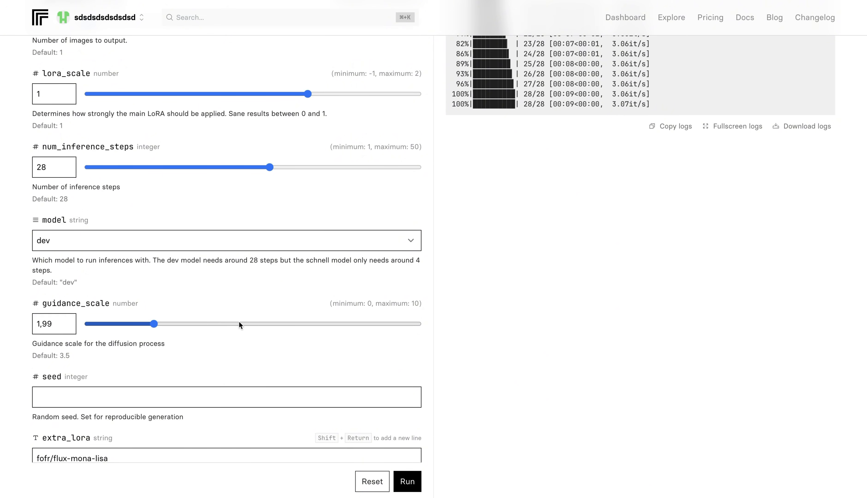
scroll(239, 321, up, 15)
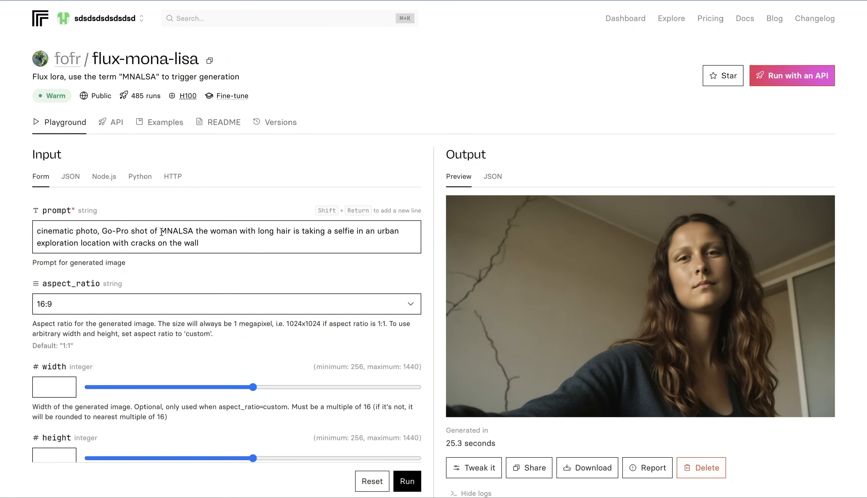
- On the fofr/flux-mona-lisa model, replace the prompt with a wide shot of MNALSA filming a YouTube video as a beauty influencer, and run it
click(218, 242)
key(ctrl+a)
text(Cinematic photo, Wide Shot of MNALSA filming a YouTube video, MNALSA is standing in her stylish, well-decorated living room, facing the camera with confidence. Soft studio lights and a professional camera setup are visible. She’s holding a product, speaking animatedly to the camera, fully in her element as a beauty influencer.)
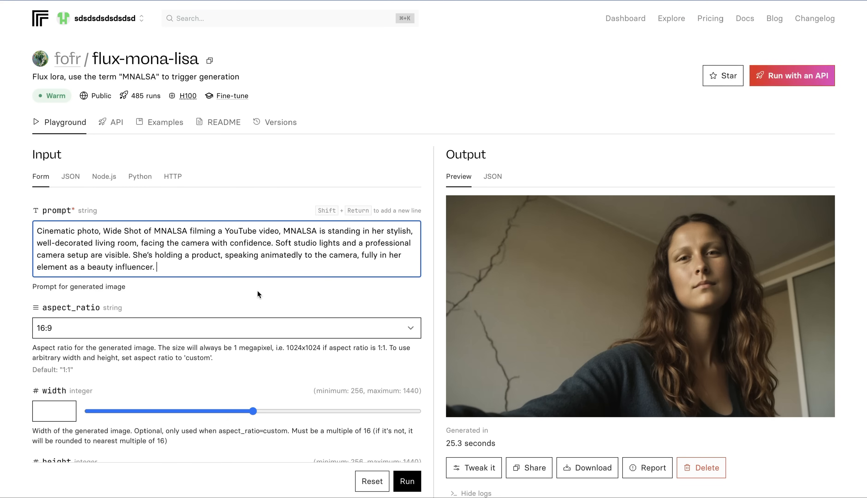
scroll(257, 294, down, 15)
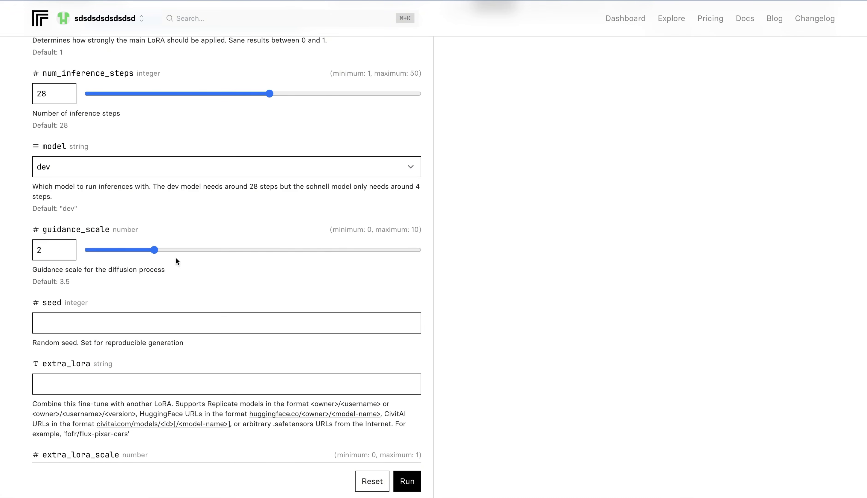
scroll(216, 287, down, 3)
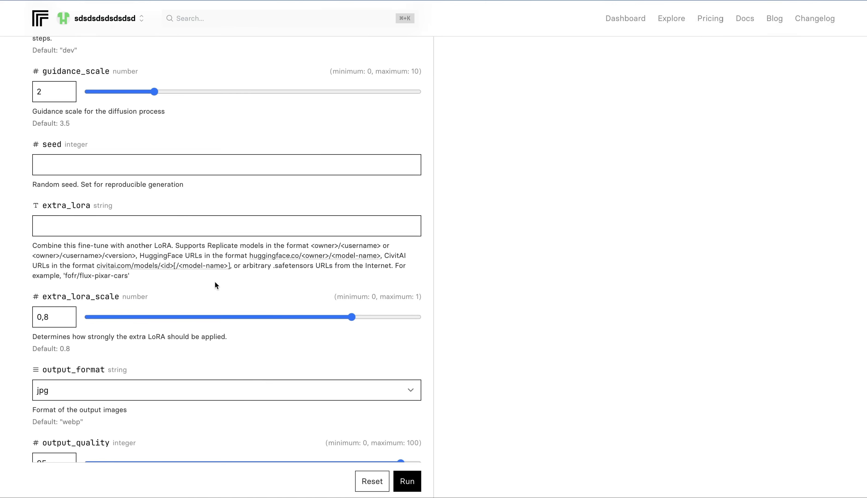
scroll(196, 242, down, 8)
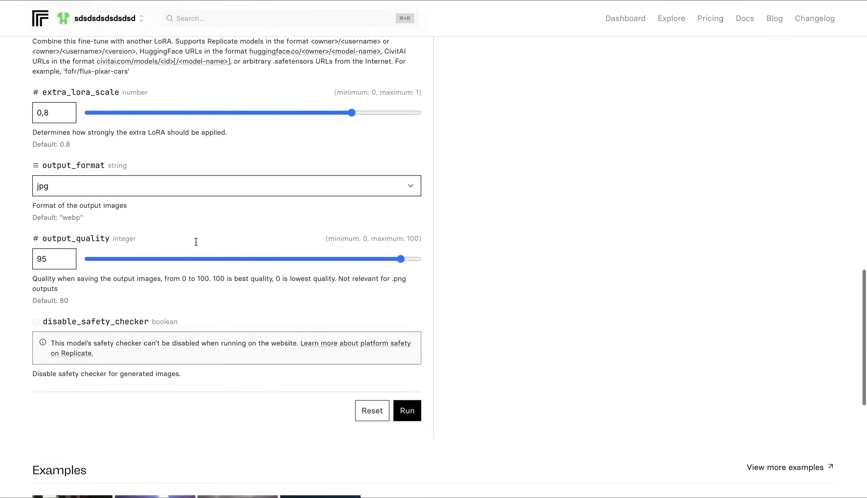
click(411, 334)
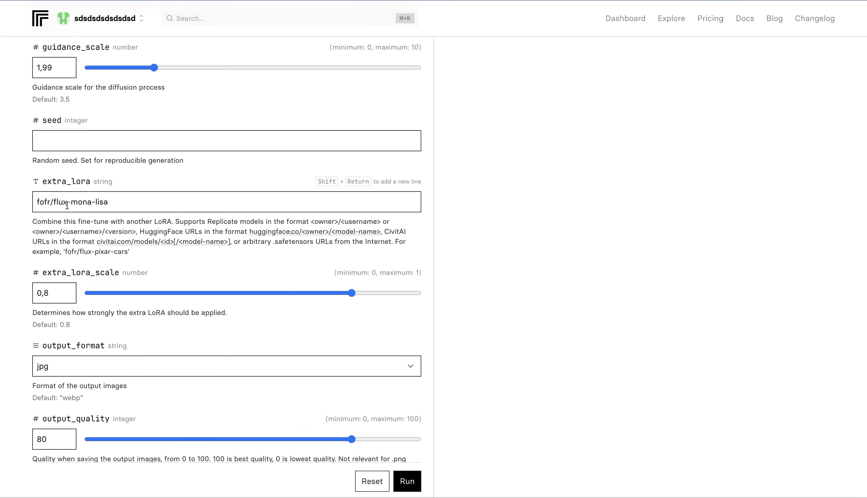
- On leonardo-da-vinci-2 with extra LoRA fofr/flux-mona-lisa, generate a medium wide shot of LDAVINCI and MNALSA watching a malfunctioning quadcopter
scroll(150, 200, down, 2)
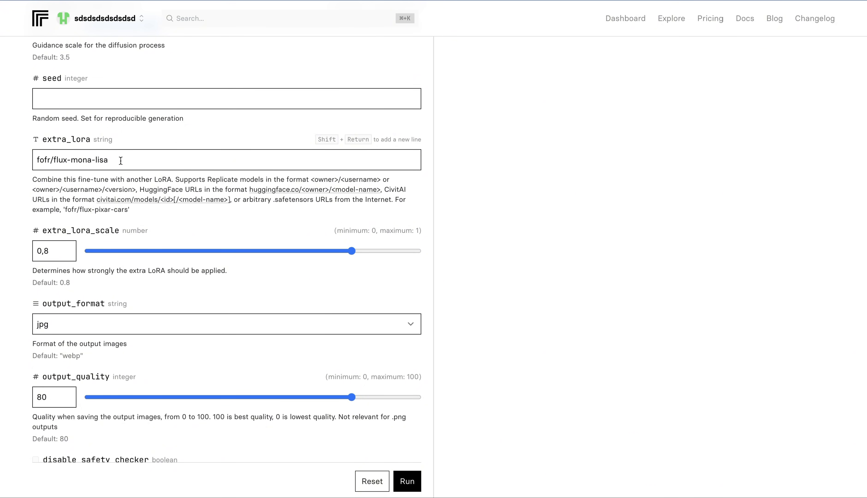
scroll(121, 161, up, 4)
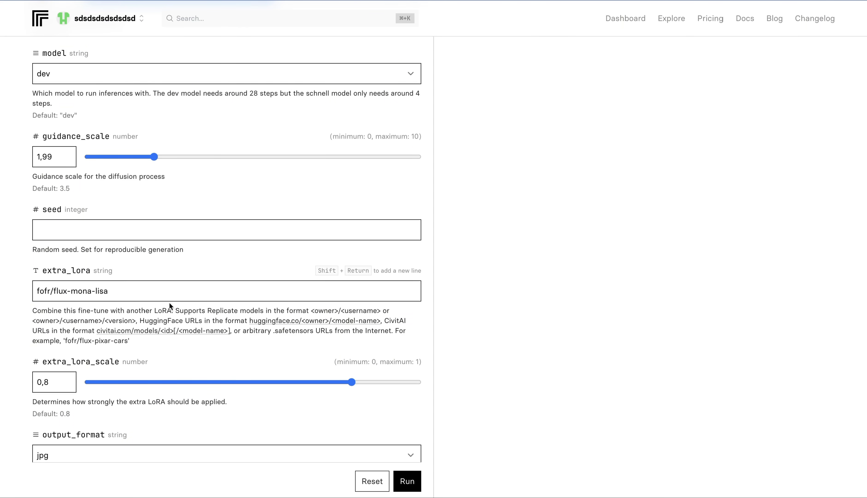
scroll(179, 294, up, 20)
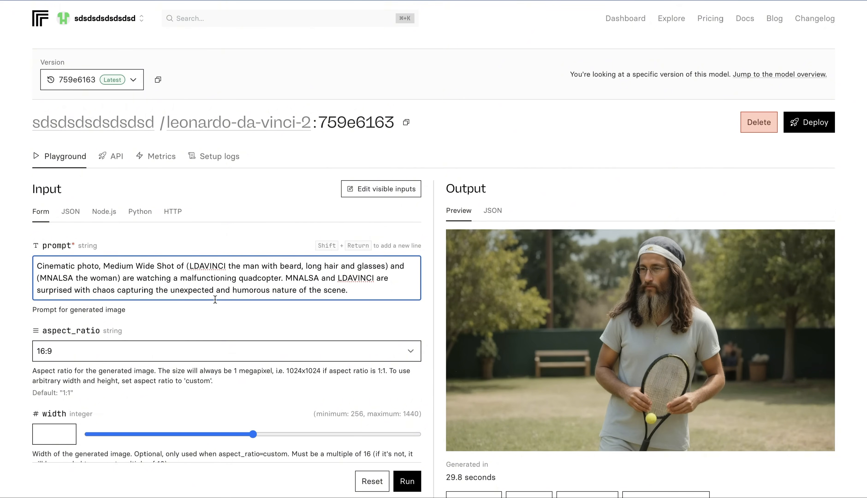
click(407, 481)
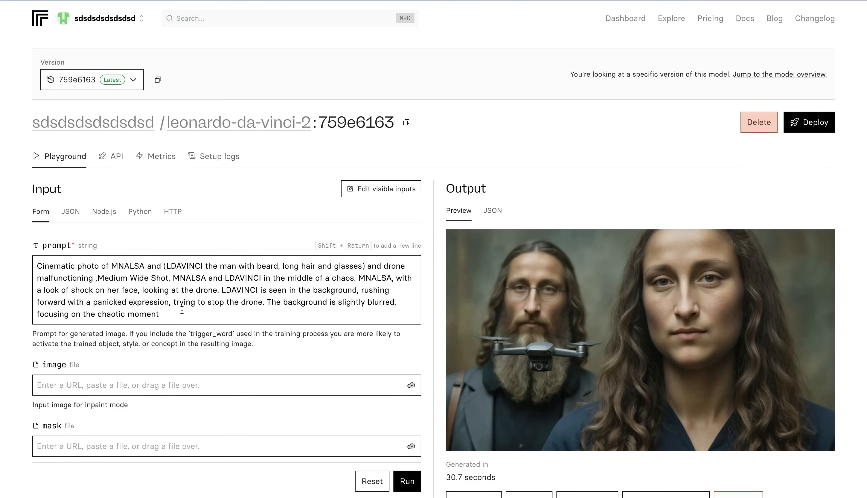
- Examine the model formats supported by extra_lora and the LDAVINCI character description in the drone prompt
scroll(182, 310, down, 15)
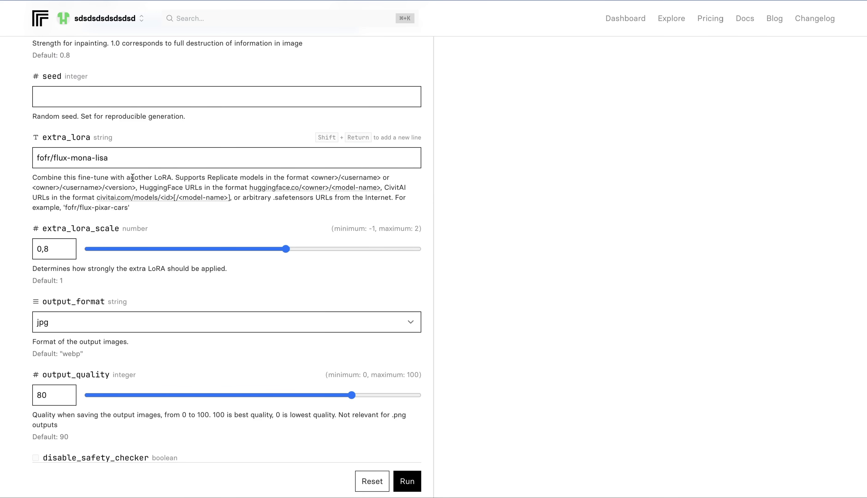
drag(311, 178, 381, 179)
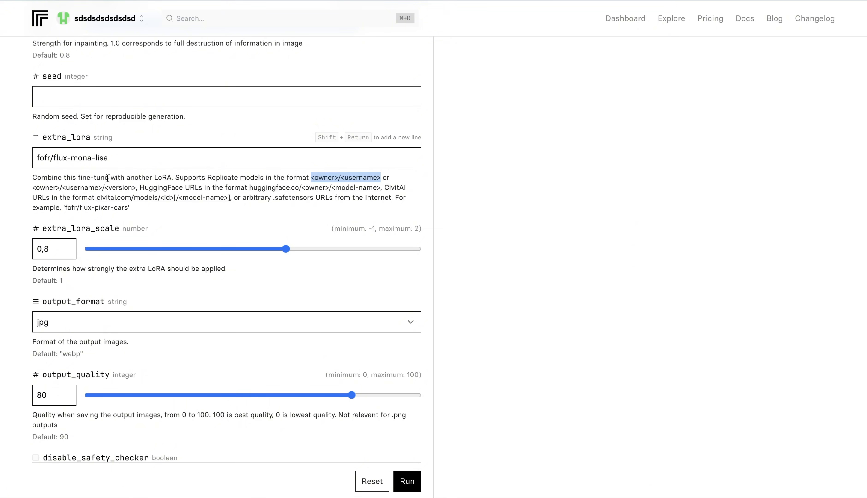
drag(32, 188, 135, 189)
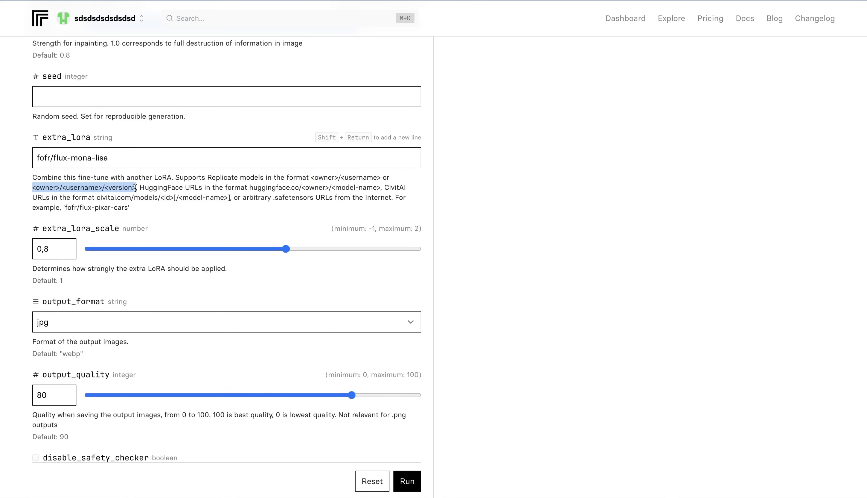
click(193, 226)
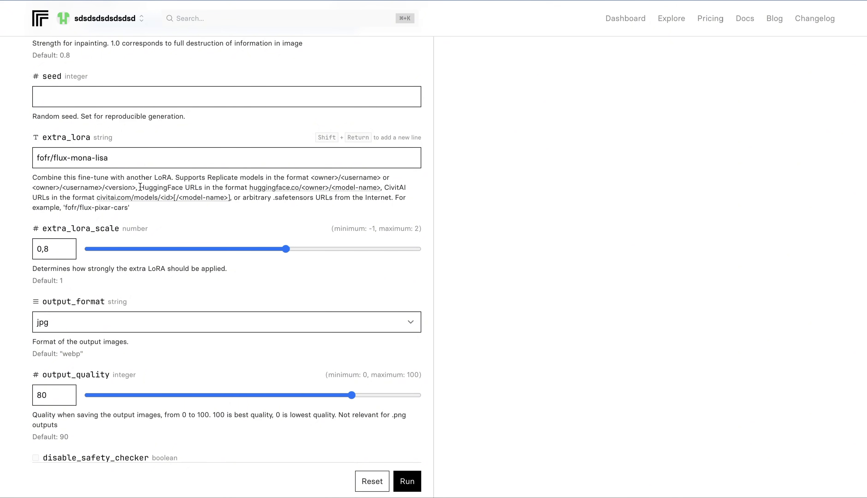
drag(141, 187, 203, 187)
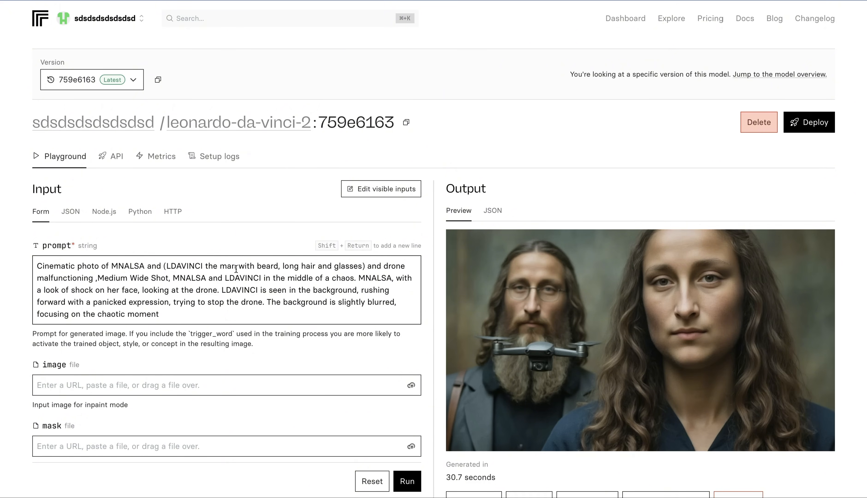
drag(206, 265, 361, 267)
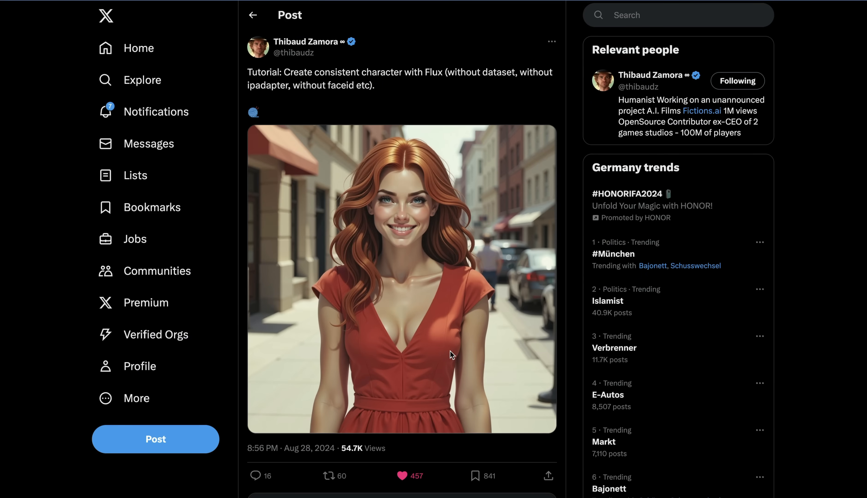
- Switch to the X thread on consistent characters with Flux, read step 1's grid prompt, and view the expression grid enlarged
scroll(450, 351, down, 10)
scroll(451, 354, down, 2)
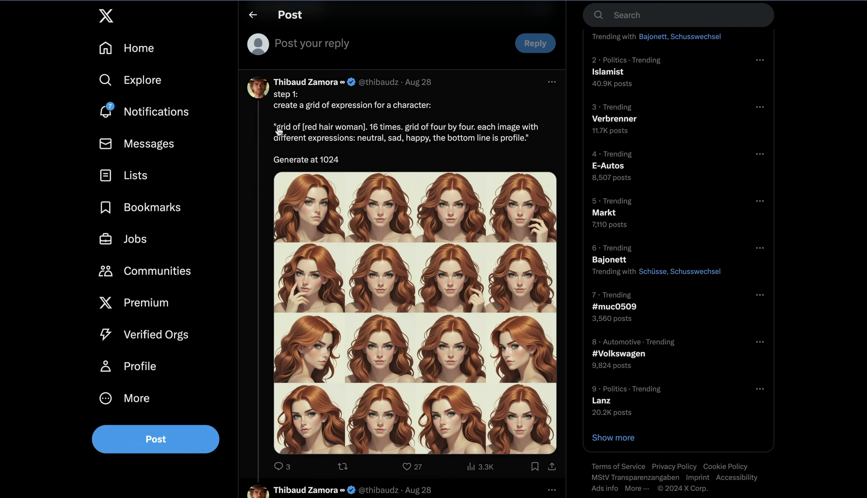
drag(276, 127, 486, 135)
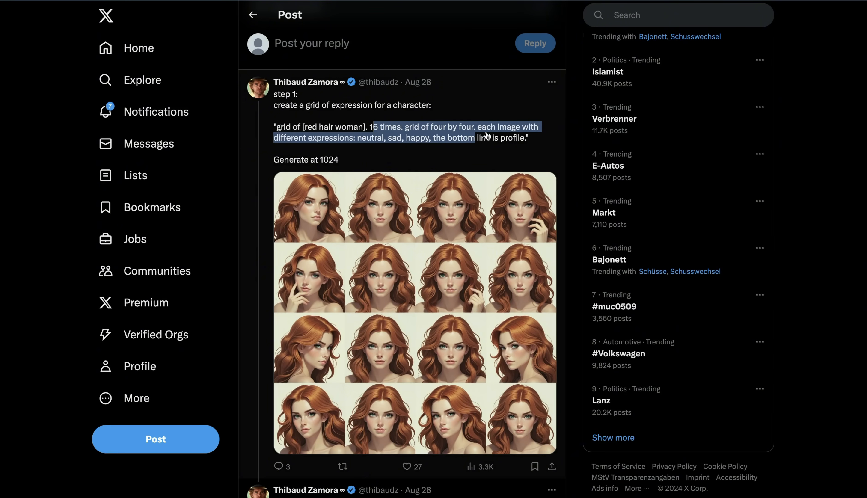
click(338, 144)
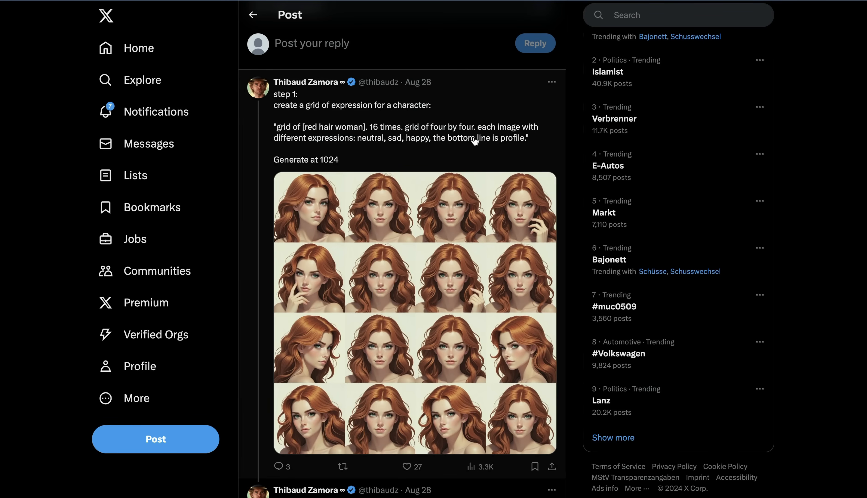
scroll(489, 228, down, 1)
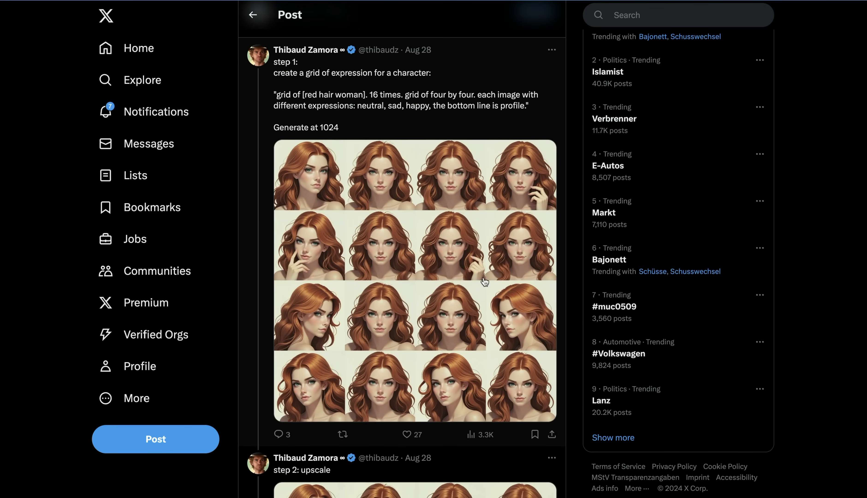
click(486, 274)
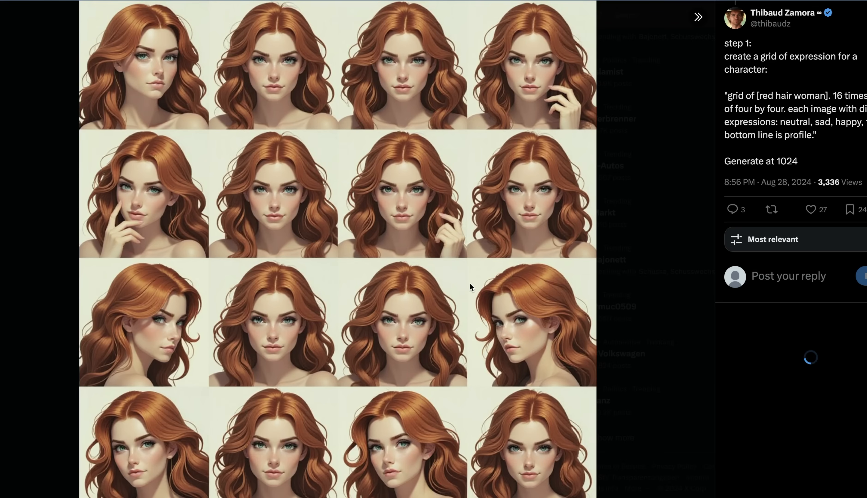
click(4, 229)
- Read the thread's upscaling, image selection and ai-toolkit training steps, viewing the selected portraits and the final LoRA image enlarged
scroll(439, 271, down, 8)
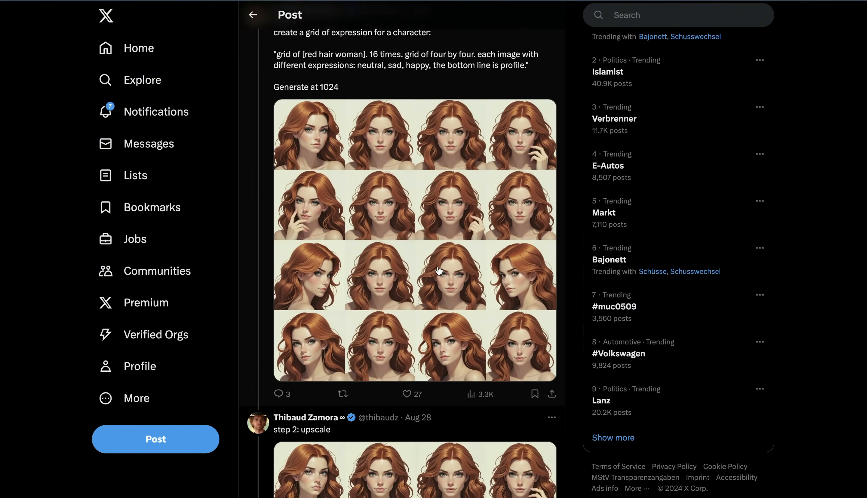
scroll(440, 271, down, 10)
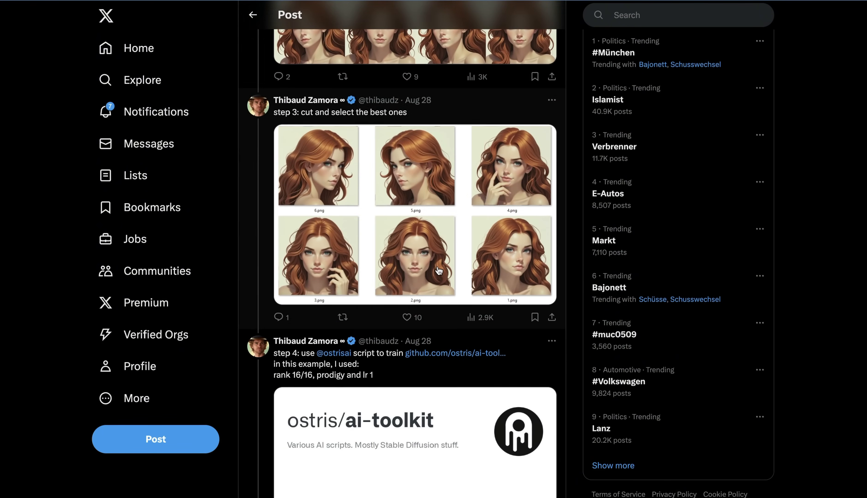
click(435, 217)
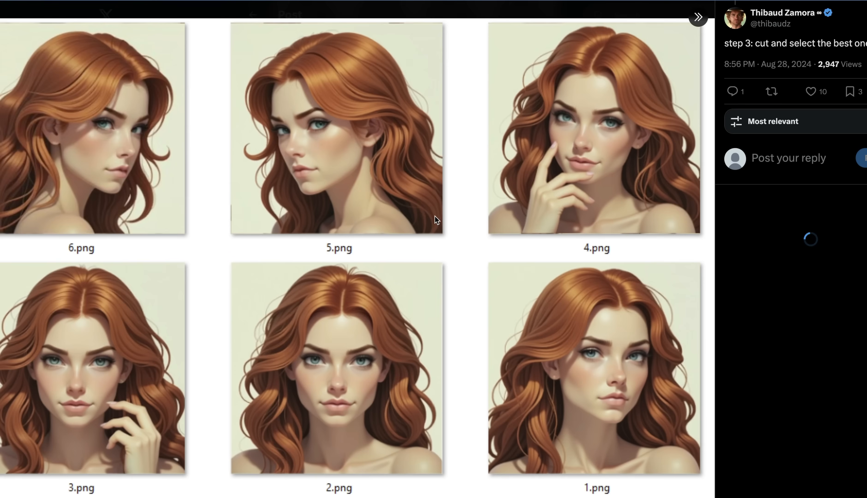
click(225, 14)
scroll(344, 213, down, 5)
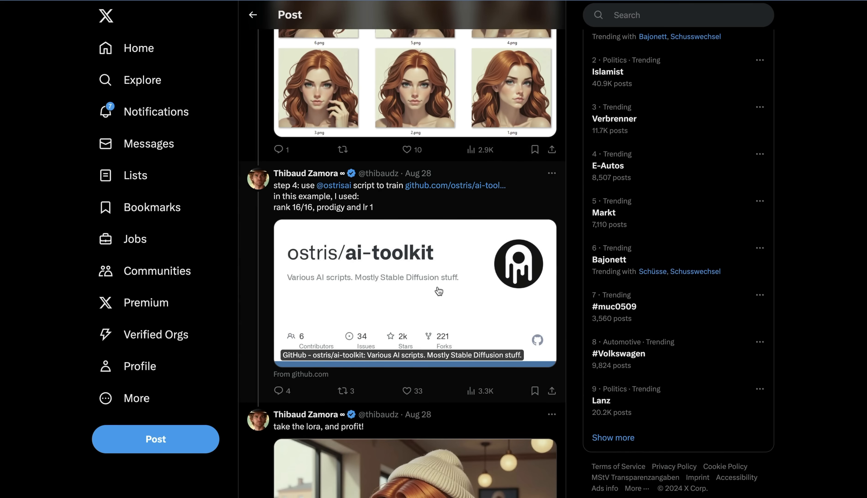
scroll(407, 263, down, 4)
click(381, 241)
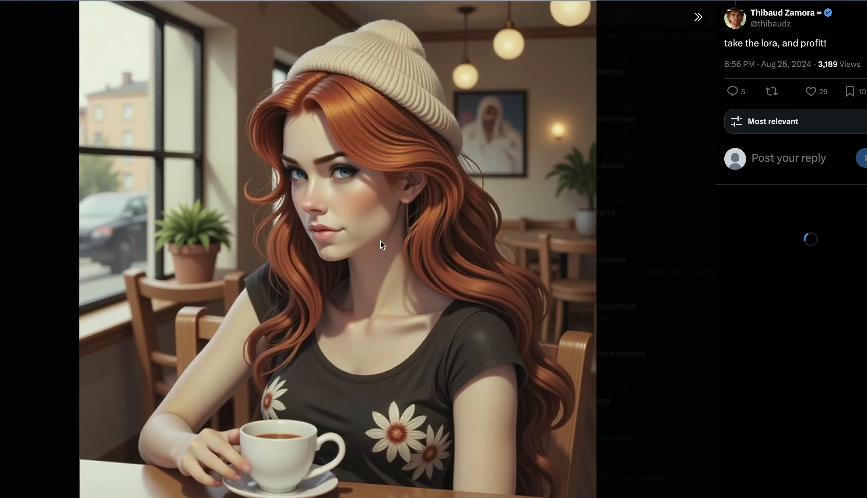
click(23, 234)
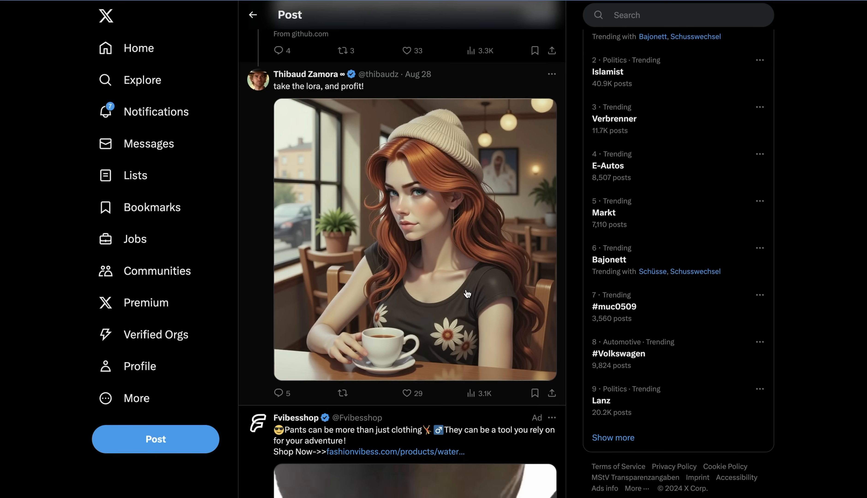
scroll(780, 61, up, 1)
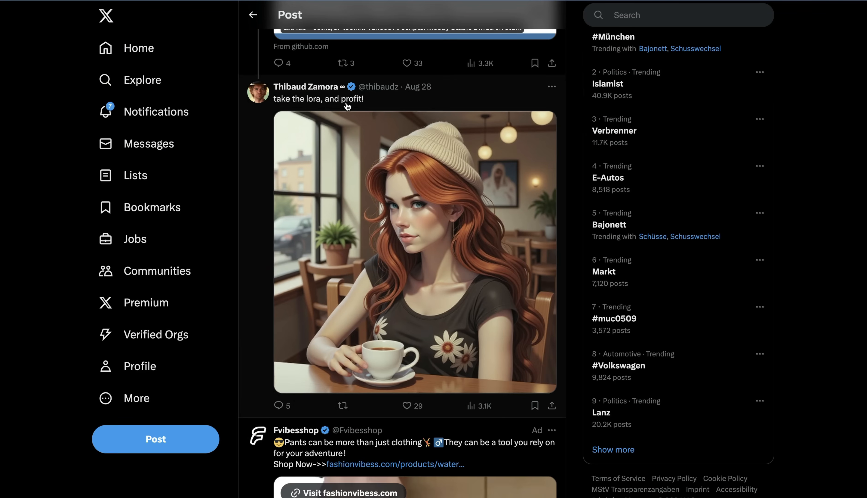
- Switch to the X thread on making an AI-powered influencer with FLUX and read its image grid and fal.ai training steps, enlarging the yoga image
mouse_move(314, 91)
key(ctrl+Tab)
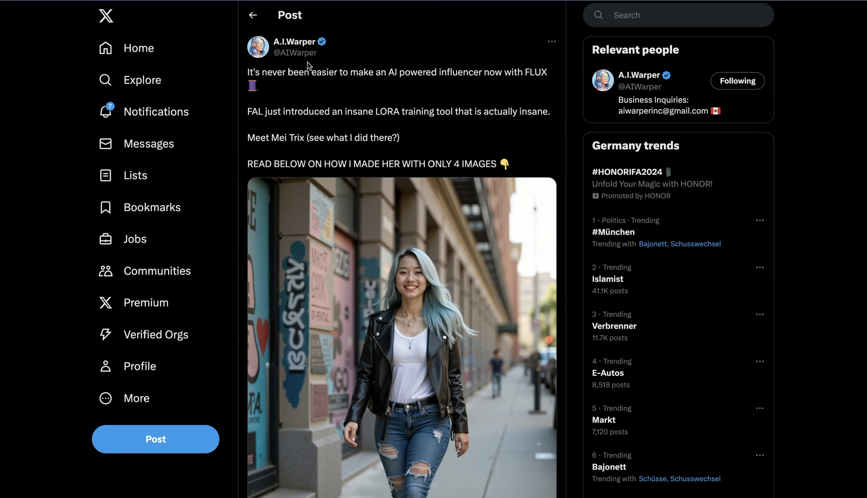
scroll(446, 148, down, 10)
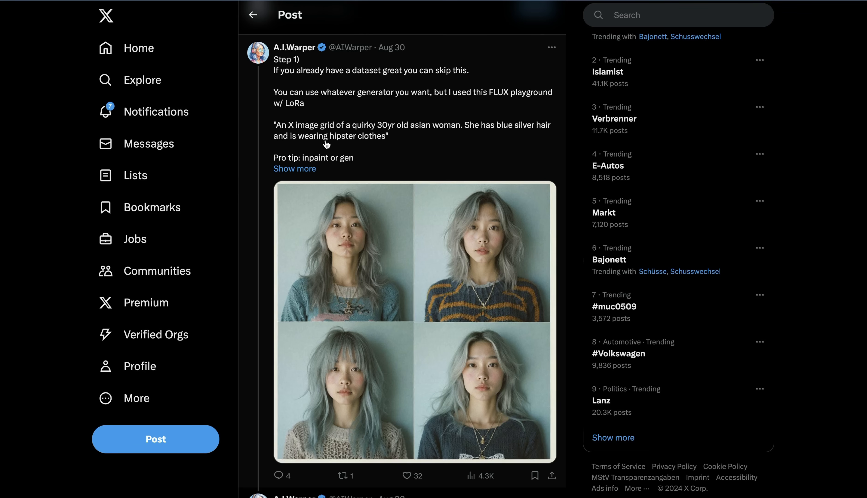
scroll(408, 244, down, 10)
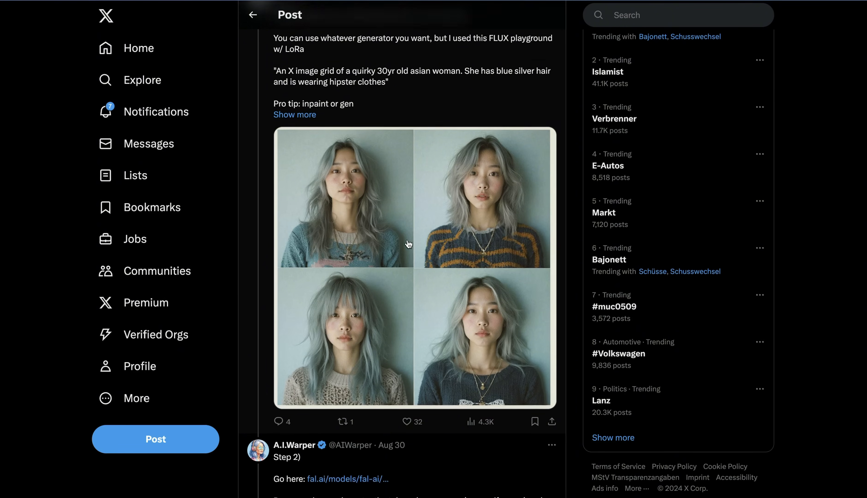
scroll(409, 244, down, 1)
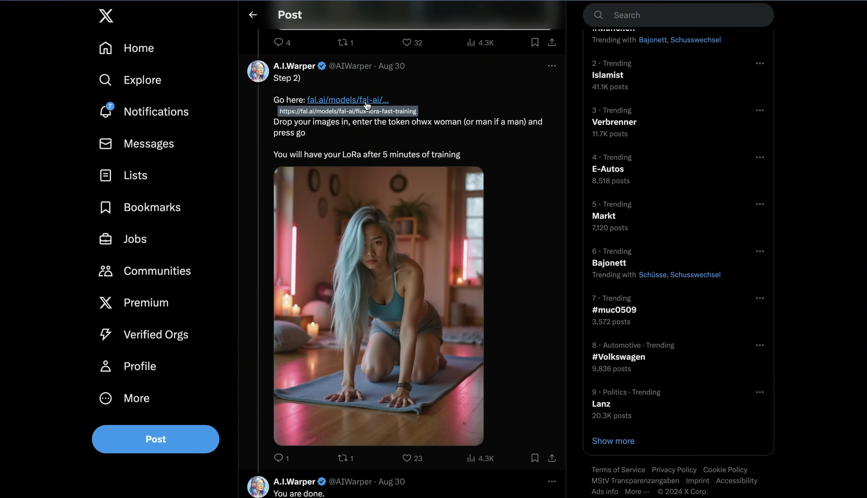
click(430, 260)
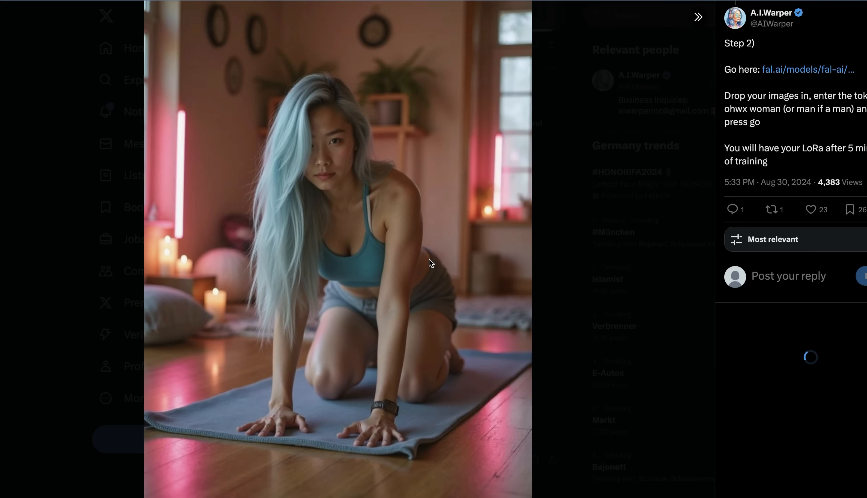
click(101, 234)
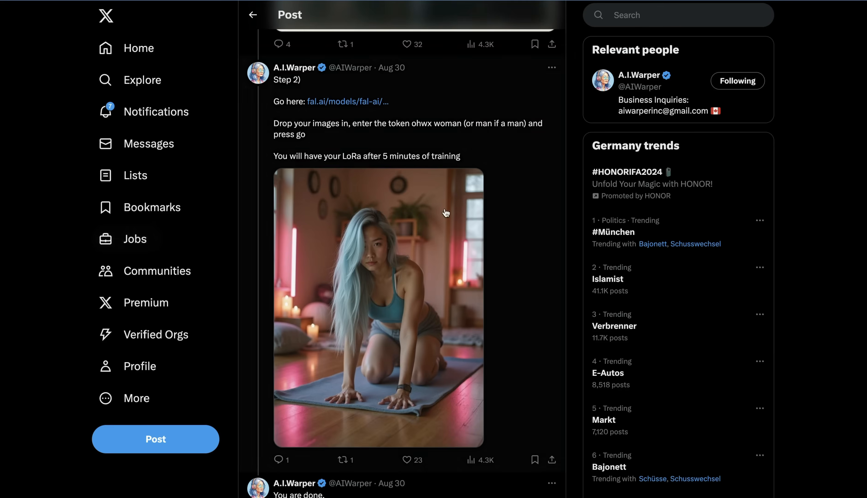
- Browse the enlarged example images in the influencer thread's closing "You are done" reply
click(368, 171)
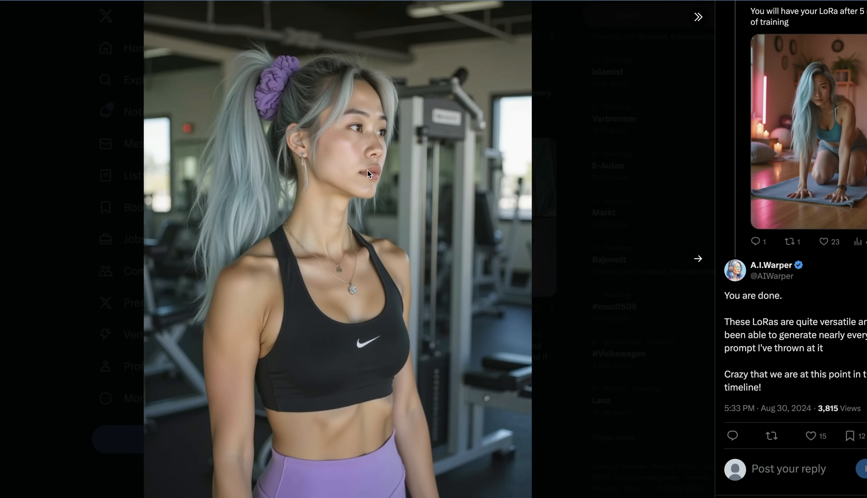
key(Right)
key(Right)
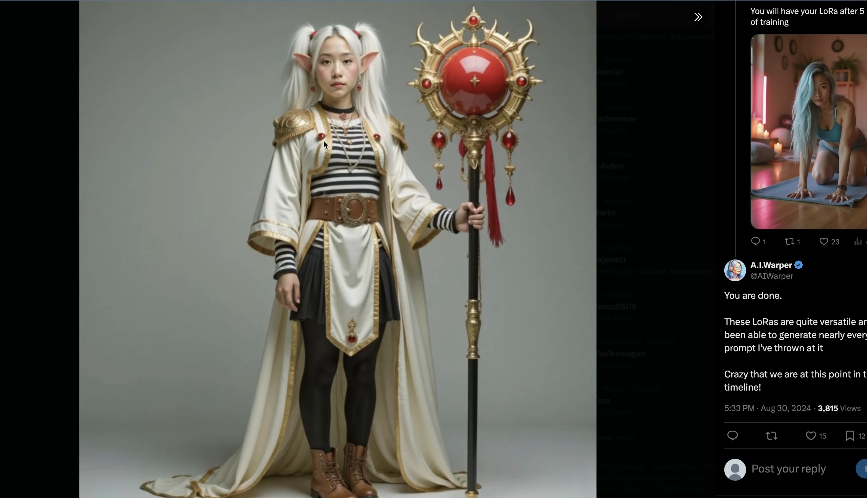
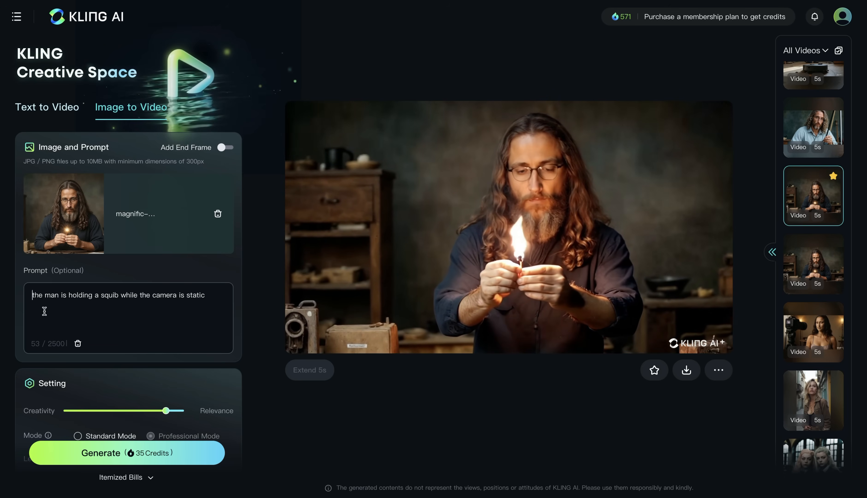
- In Kling AI, read the action and static-camera parts of the image-to-video prompt for the man holding a squib
drag(32, 295, 106, 296)
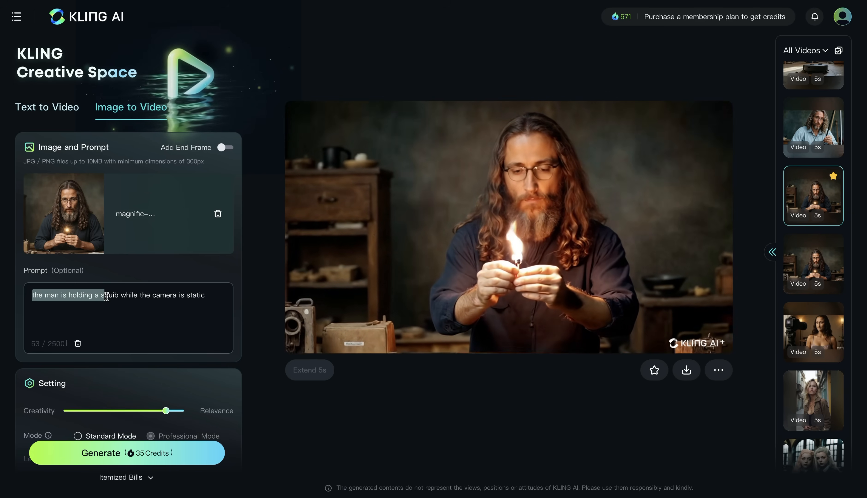
click(110, 296)
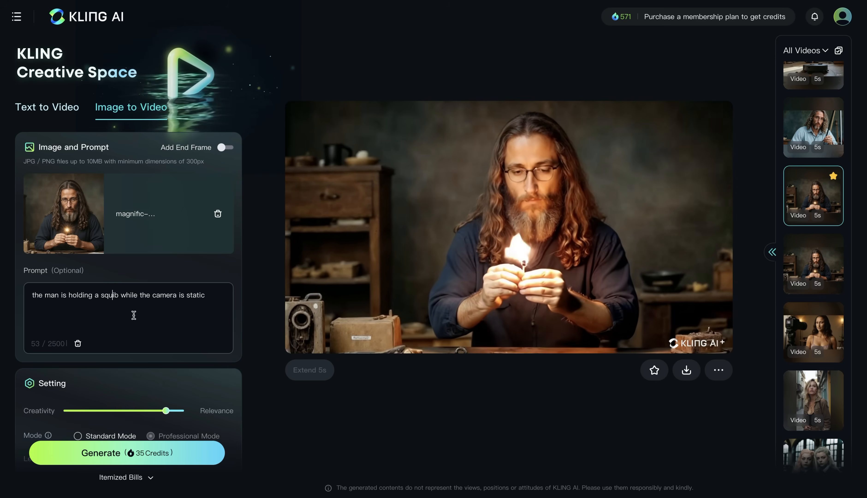
drag(121, 295, 213, 295)
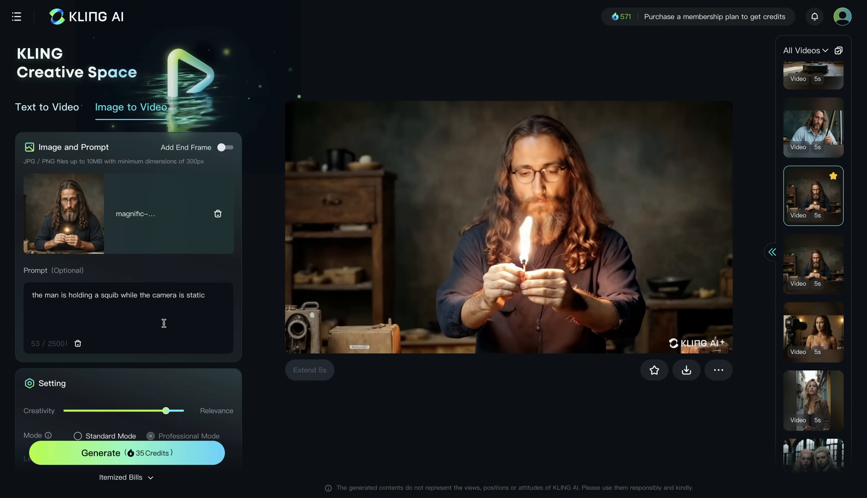
drag(120, 296, 208, 297)
click(263, 302)
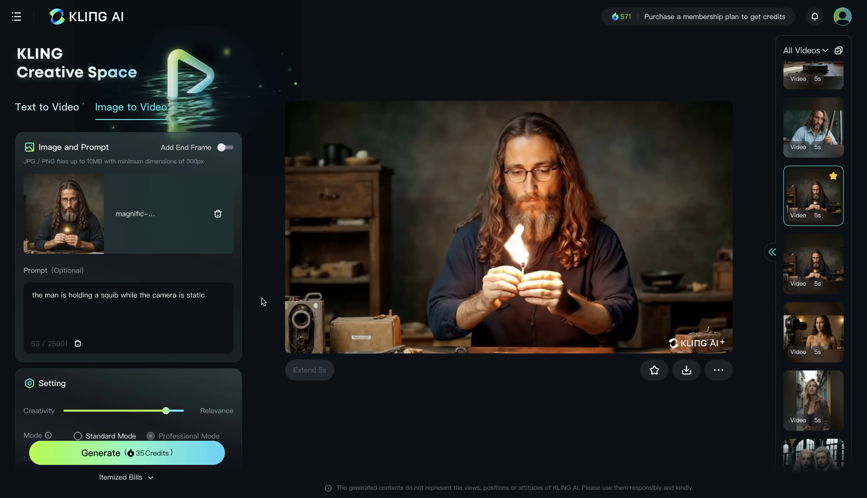
- Open the starred roomba clip and read its prompt's subject action and camera movement instruction
scroll(159, 140, down, 5)
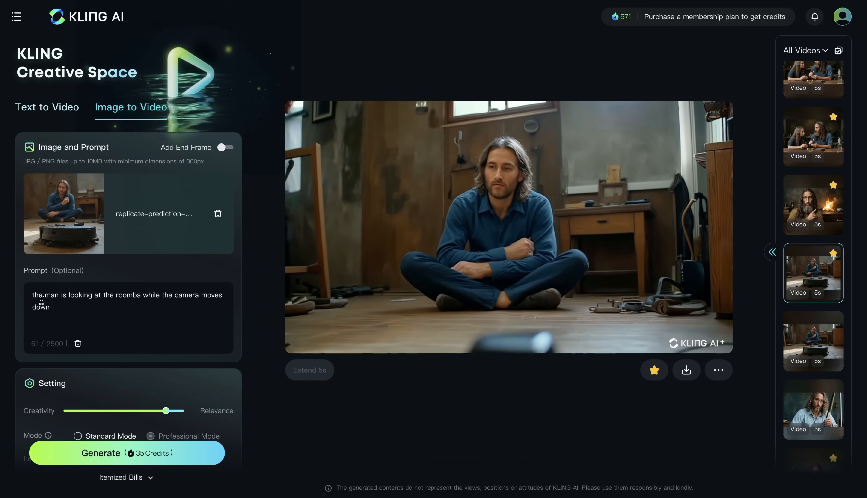
click(33, 295)
drag(33, 296, 138, 296)
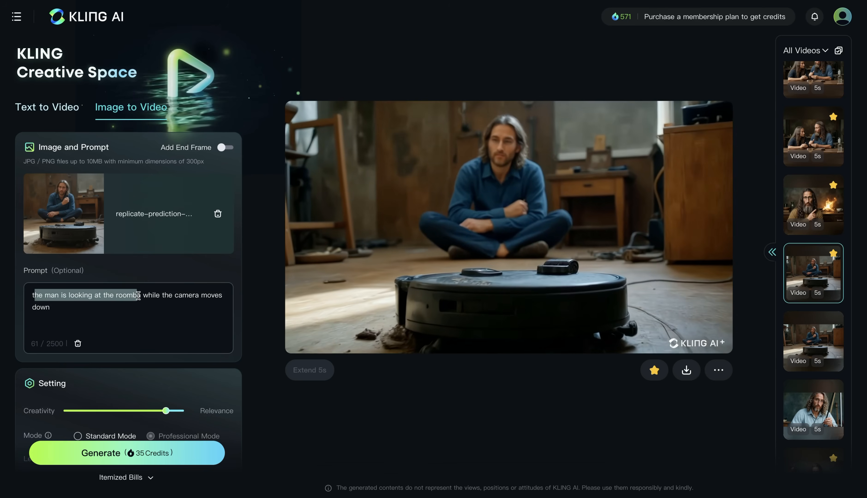
click(122, 310)
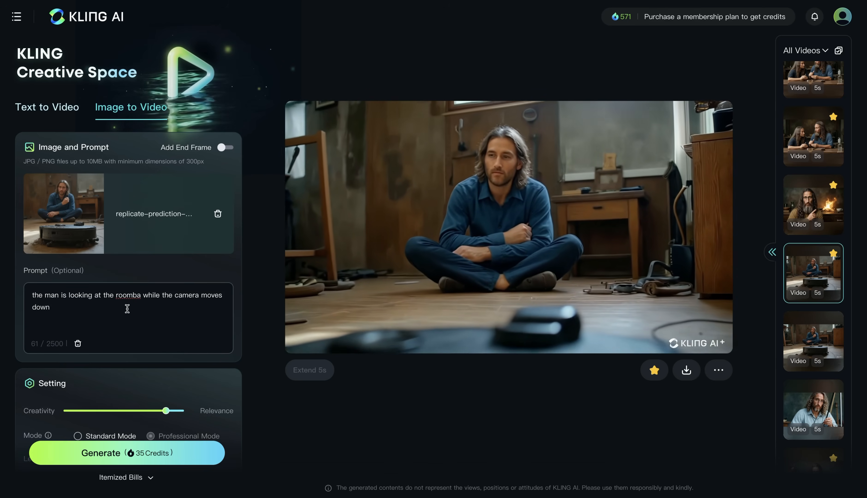
drag(143, 296, 174, 305)
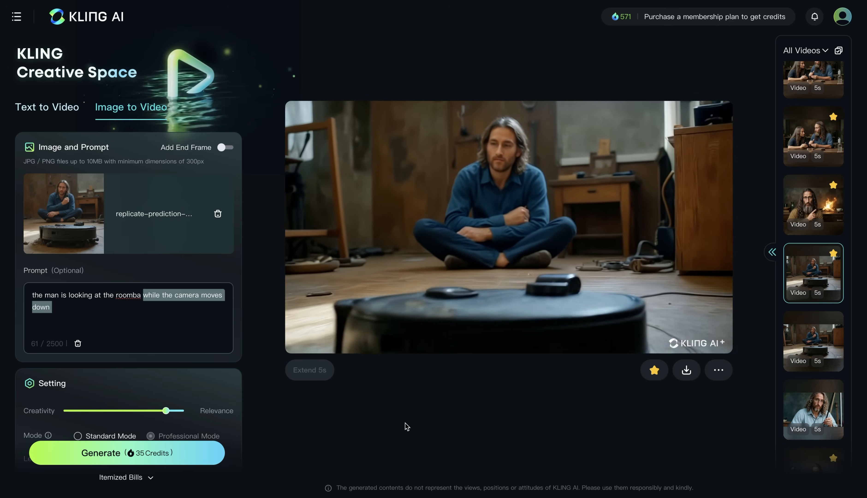
click(407, 427)
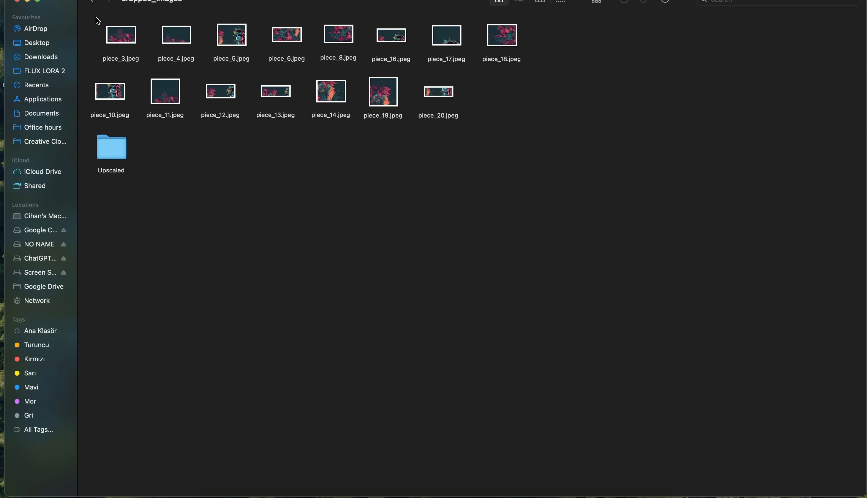
- Switch to Finder and preview the cropped style image piece_19.jpeg in the cropped_images folder
click(383, 100)
key(space)
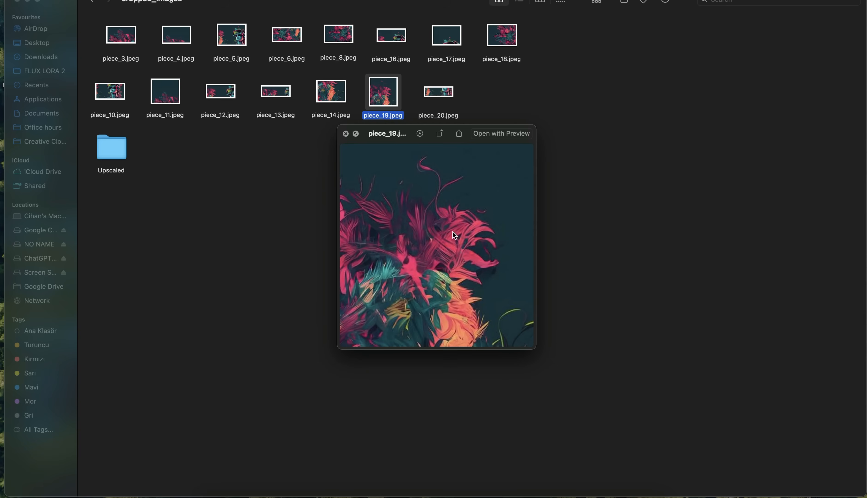
key(space)
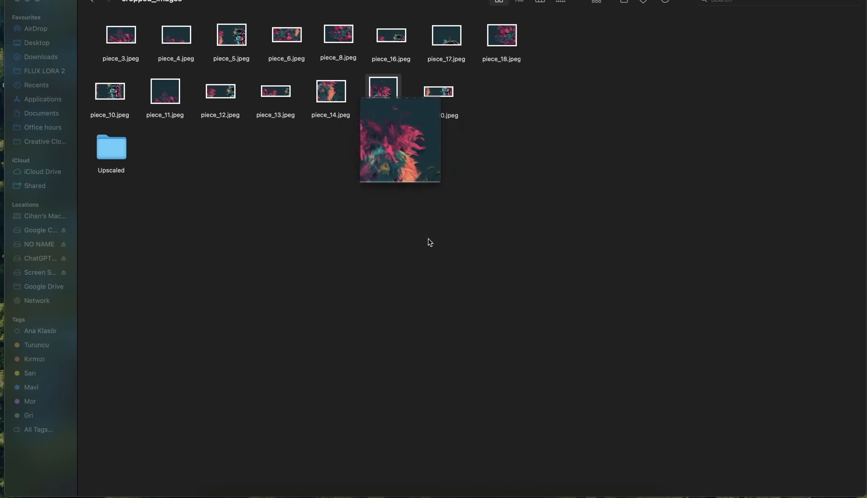
click(338, 228)
- Open the Upscaled folder and preview the upscaled version of piece_3
double_click(117, 152)
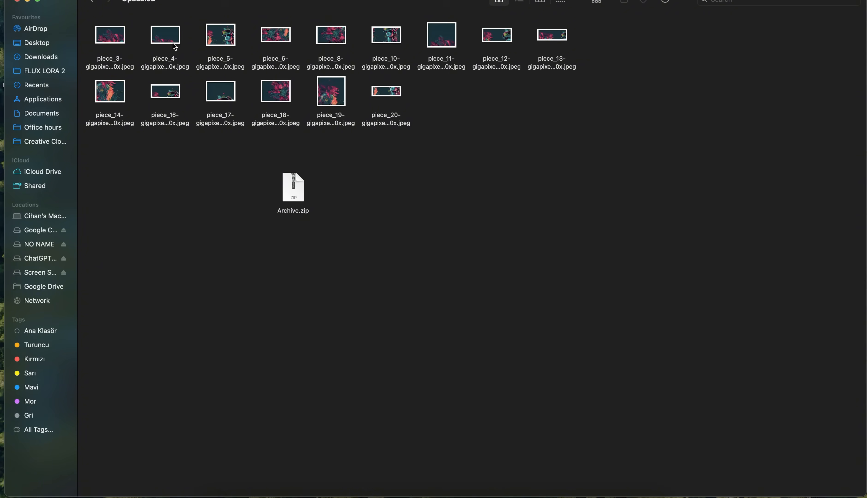
click(123, 39)
key(space)
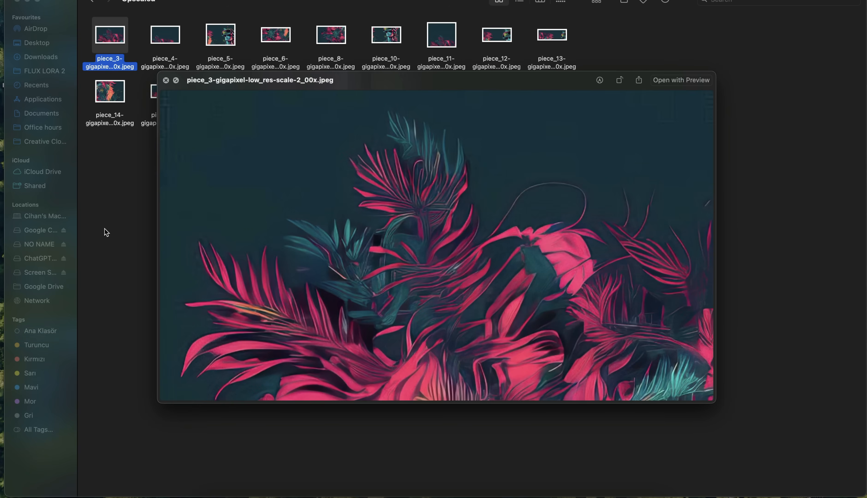
click(112, 220)
click(301, 164)
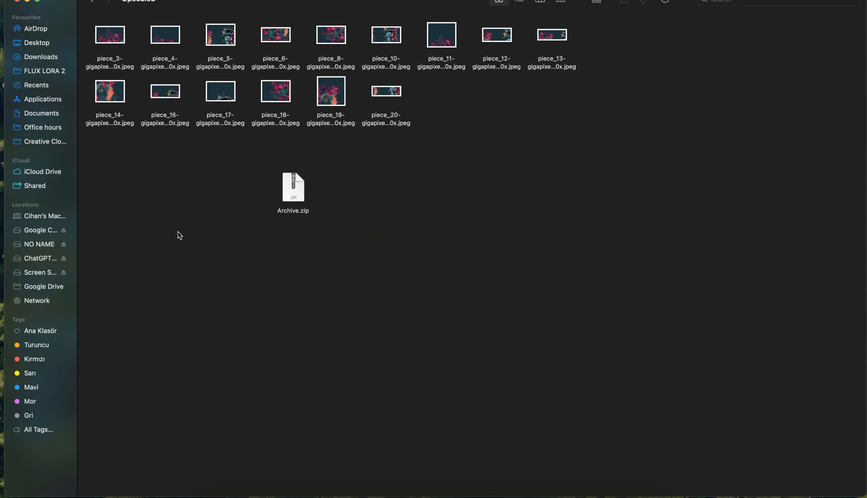
- Select all the upscaled piece images and check the available file actions, such as Compress
drag(87, 16, 597, 120)
right_click(391, 99)
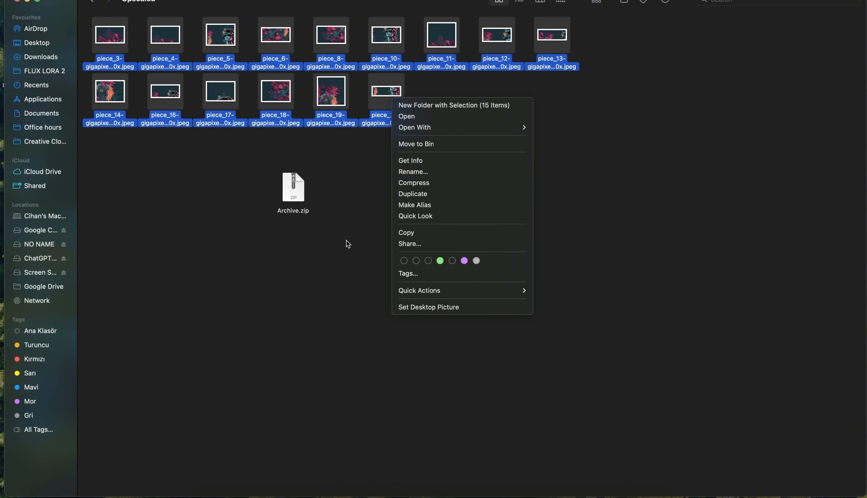
click(344, 230)
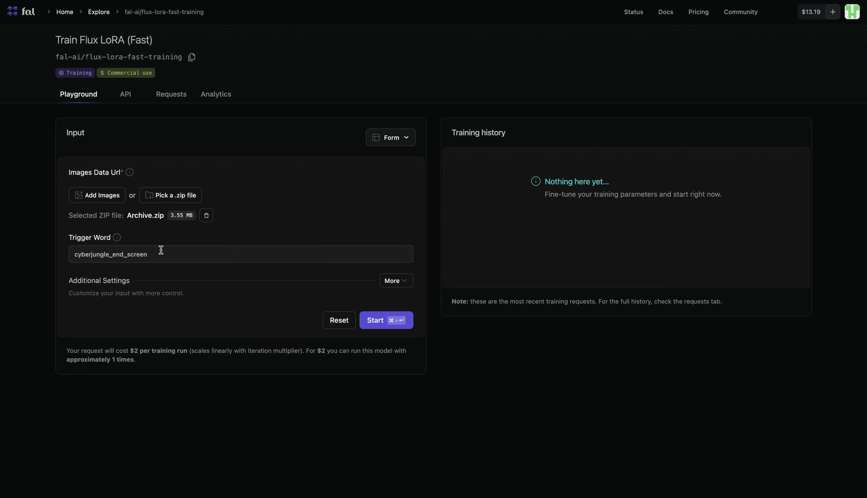
- In fal's Train Flux LoRA (Fast), start training with Archive.zip and trigger word cyberjungle_end_screen, then open the completed training for inference
click(384, 324)
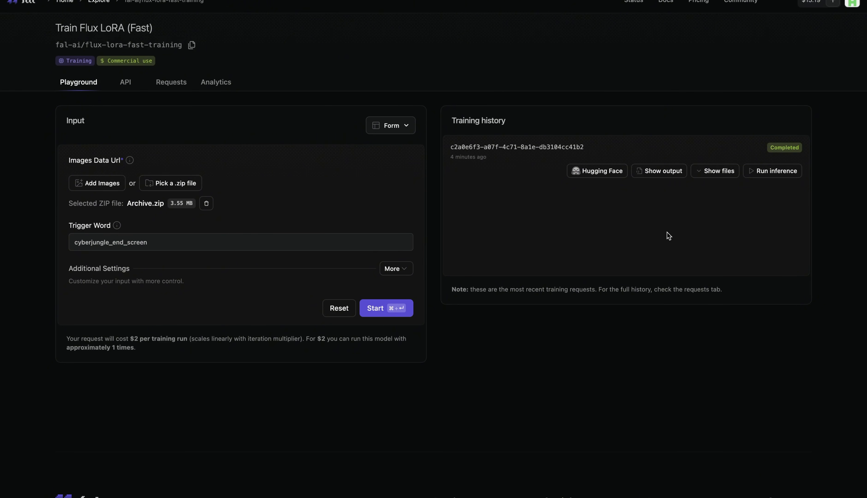
click(776, 171)
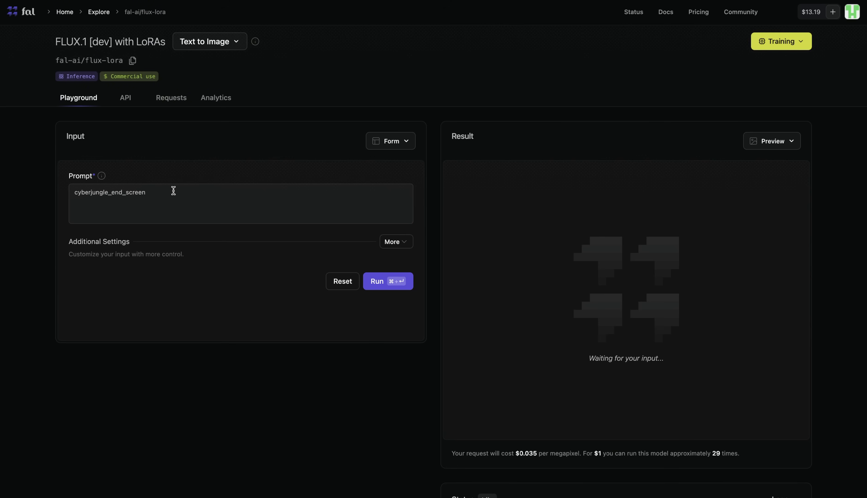
- Complete the prompt as "cyberjungle_end_screen a house on top of a hill" and generate the image with the trained LoRA
click(148, 194)
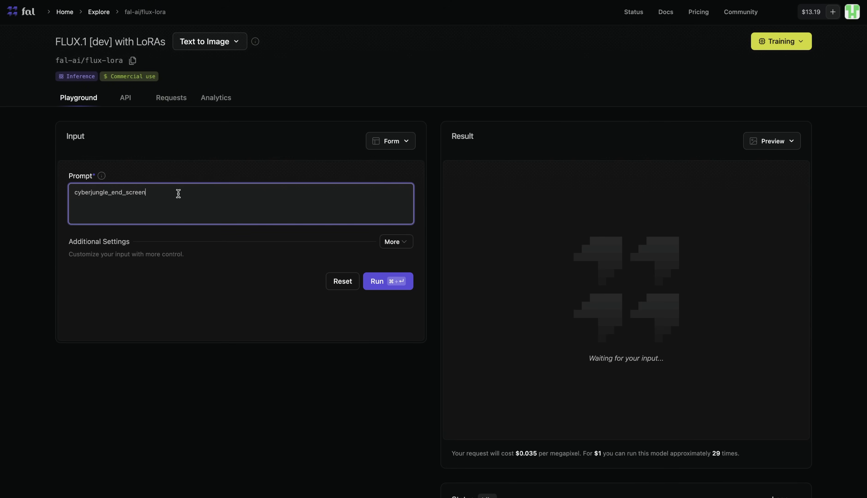
text(a house on top of a hill)
click(394, 284)
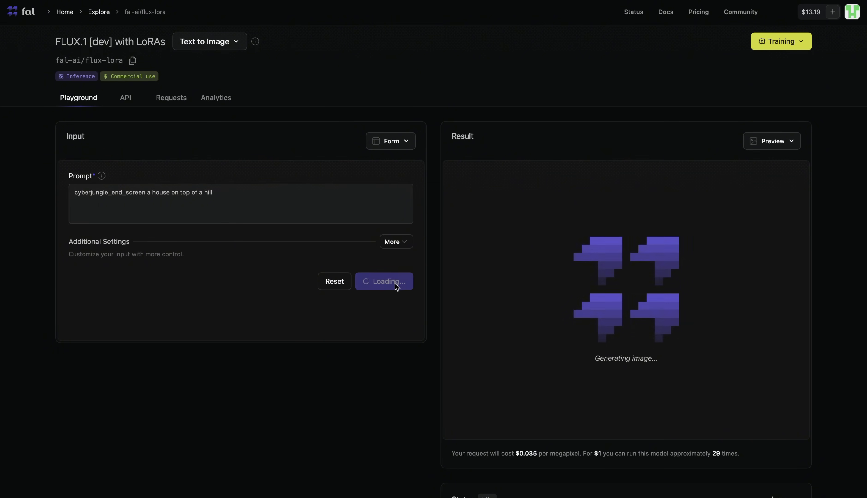